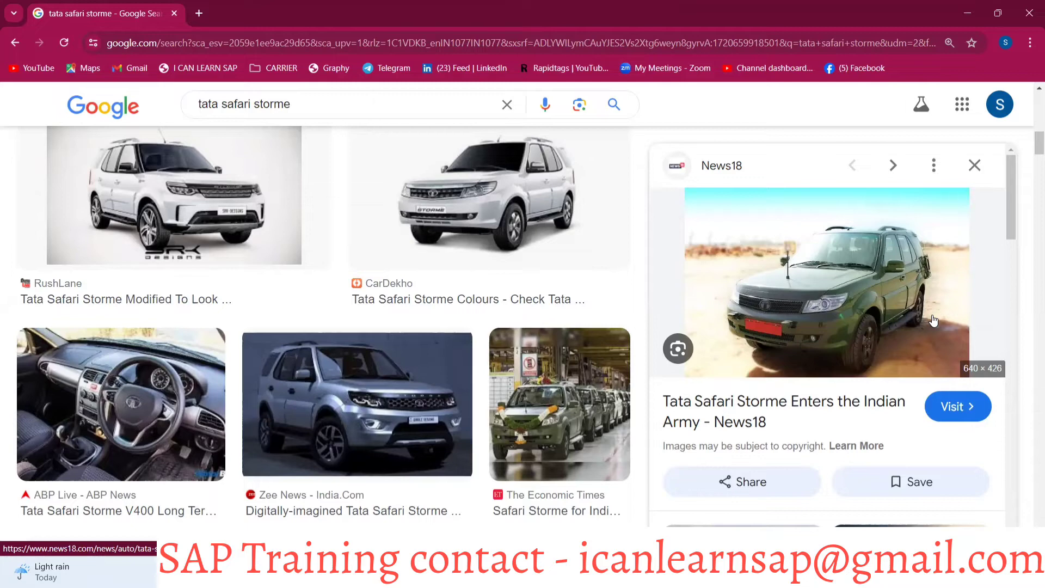
# Switch to the PowerPoint presentation and review the slide on Planning without Final Assembly 50.
pyautogui.hotkey('alt', 'Tab')
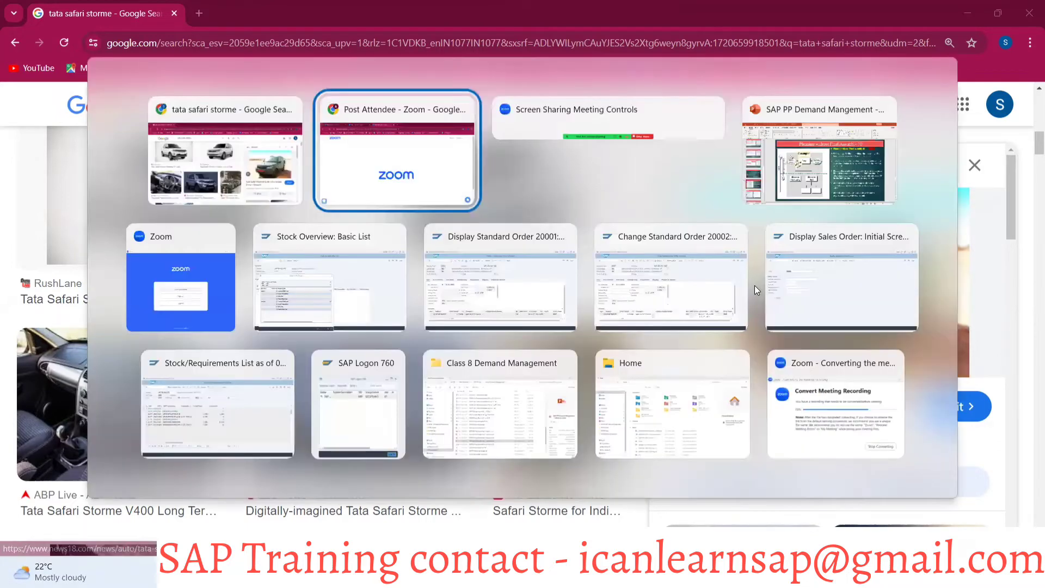
pyautogui.hotkey('alt', 'Tab')
pyautogui.hotkey('alt', 'Tab')
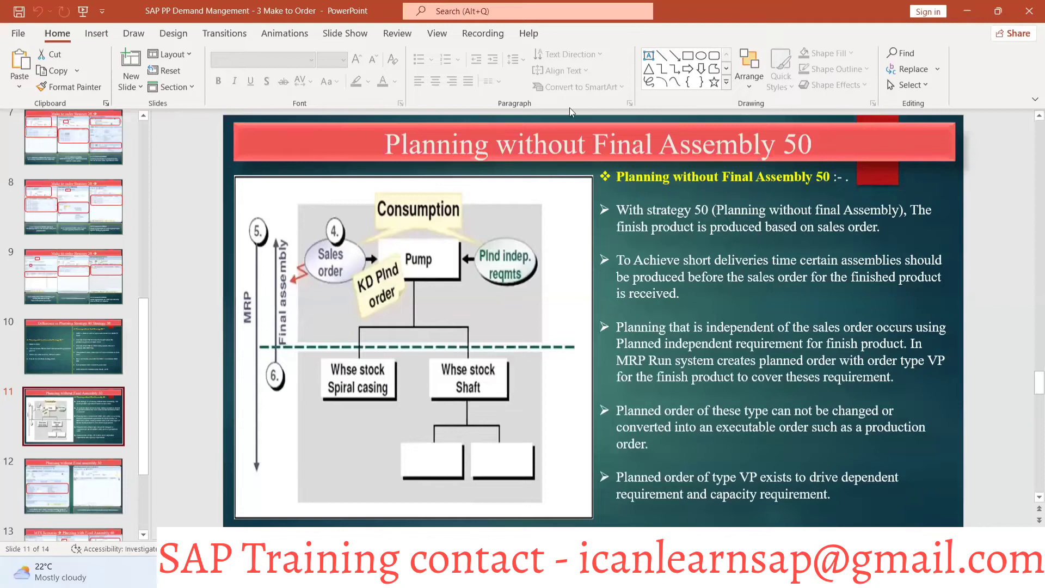
pyautogui.click(578, 128)
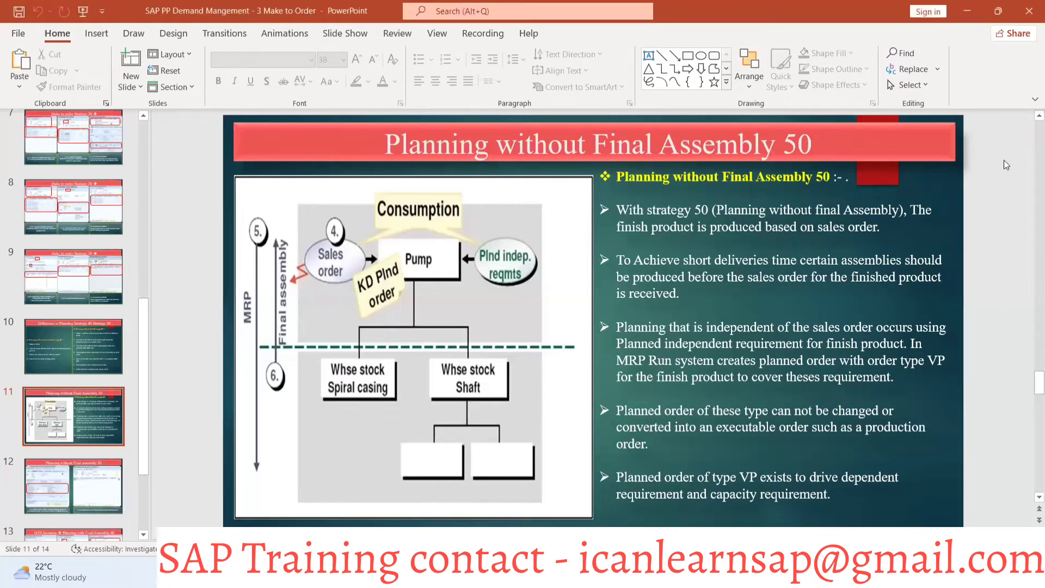
# Switch to the SAP Create Material screen and enter LAPTOP-B15MTO50 as the new material.
pyautogui.hotkey('alt', 'Tab')
pyautogui.hotkey('alt', 'Tab')
pyautogui.hotkey('alt', 'Tab')
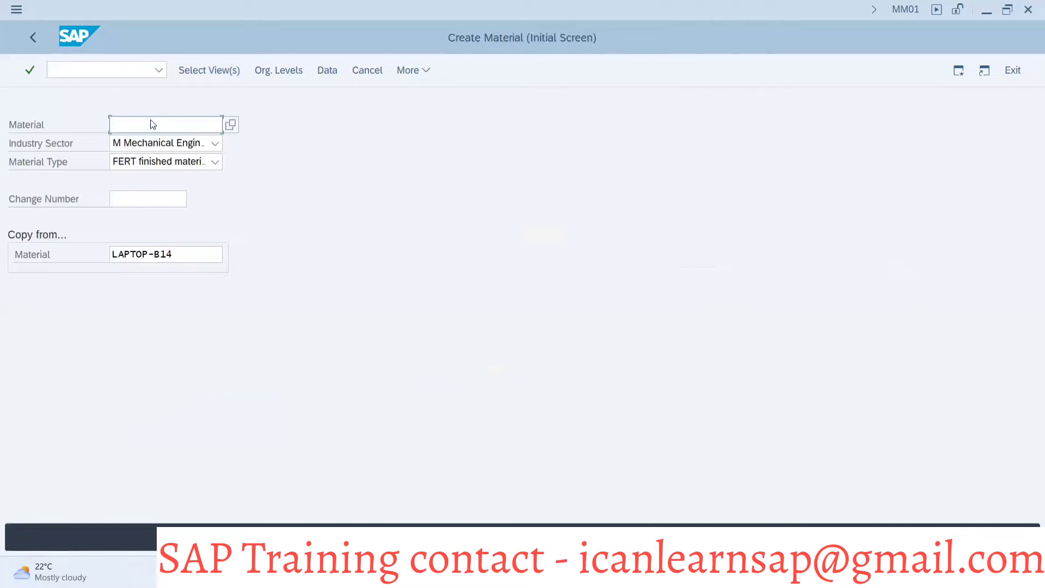
pyautogui.click(153, 125)
pyautogui.click(171, 149)
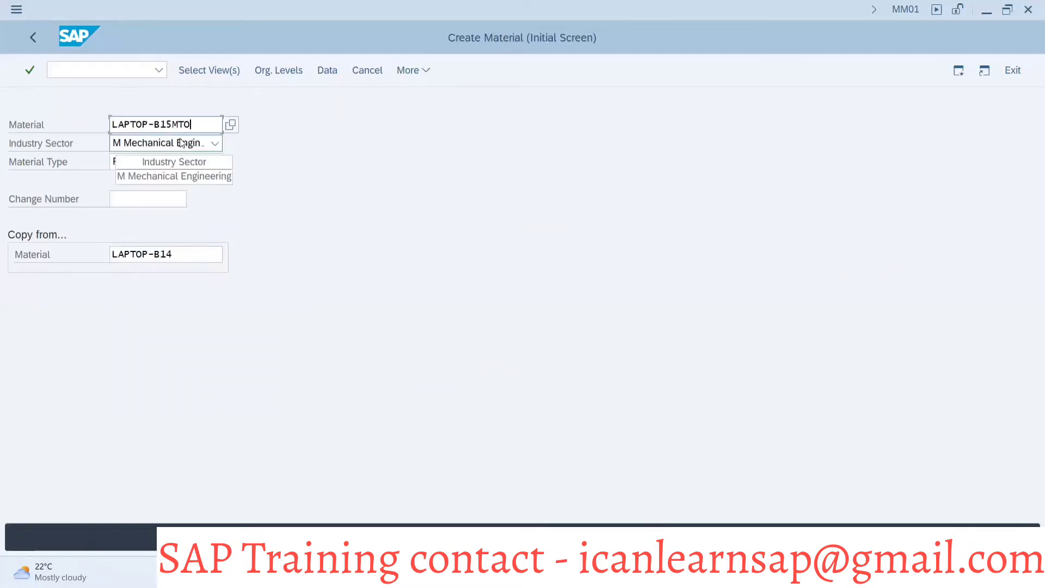
pyautogui.write('50')
pyautogui.hotkey('ctrl', 'a')
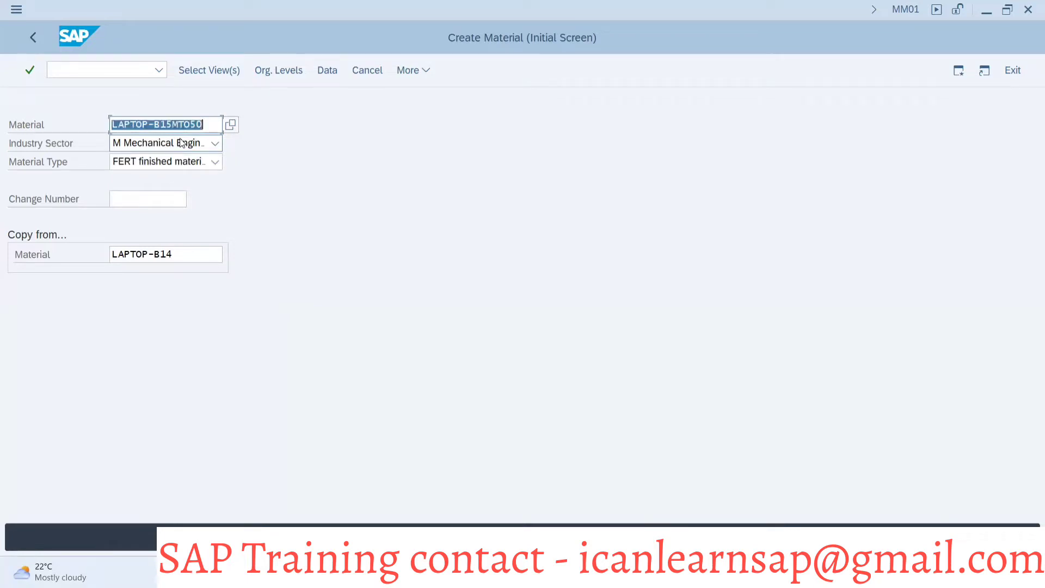
# Replace the copy-from material with LAPTOP-B15MTO and proceed to the view selection.
pyautogui.click(188, 256)
pyautogui.write('LAPTOP-B')
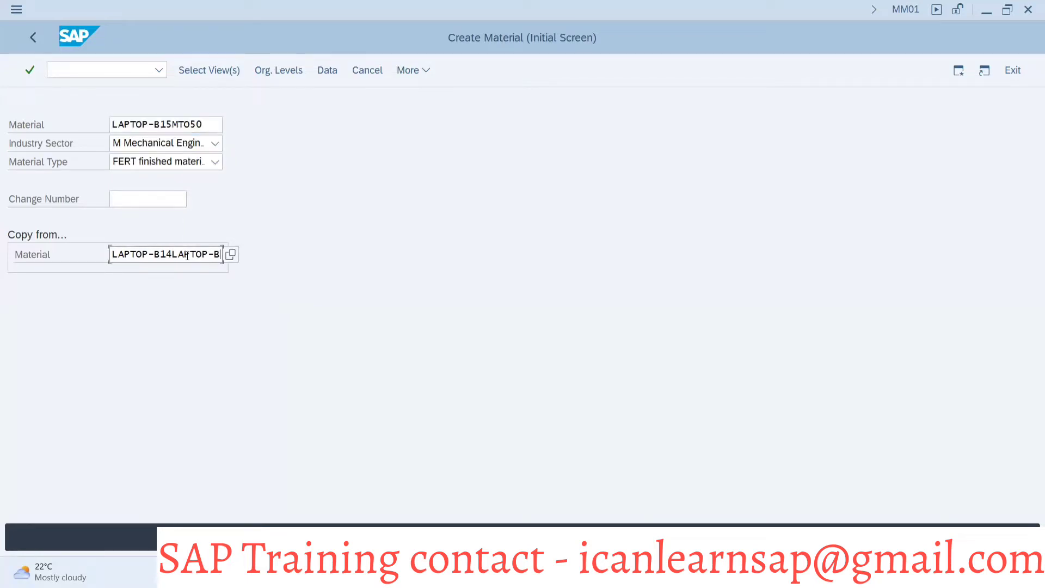
pyautogui.press('BackSpace')
pyautogui.press('BackSpace')
pyautogui.press('BackSpace')
pyautogui.press('BackSpace')
pyautogui.press('BackSpace')
pyautogui.press('BackSpace')
pyautogui.press('BackSpace')
pyautogui.press('BackSpace')
pyautogui.press('BackSpace')
pyautogui.press('BackSpace')
pyautogui.press('BackSpace')
pyautogui.press('BackSpace')
pyautogui.press('BackSpace')
pyautogui.press('BackSpace')
pyautogui.press('BackSpace')
pyautogui.press('BackSpace')
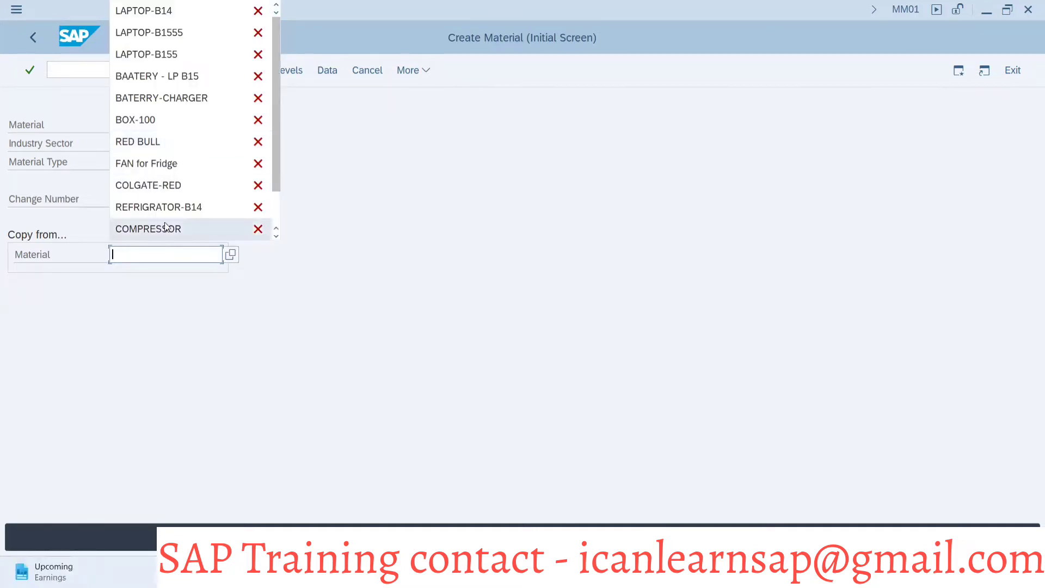
pyautogui.click(159, 261)
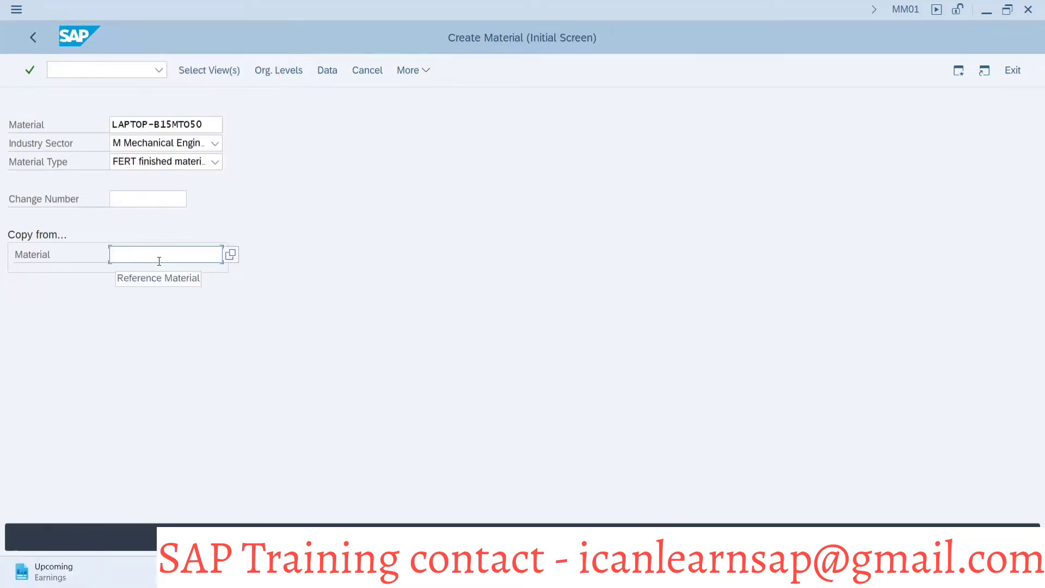
pyautogui.write('LAPTOP-B15MTO')
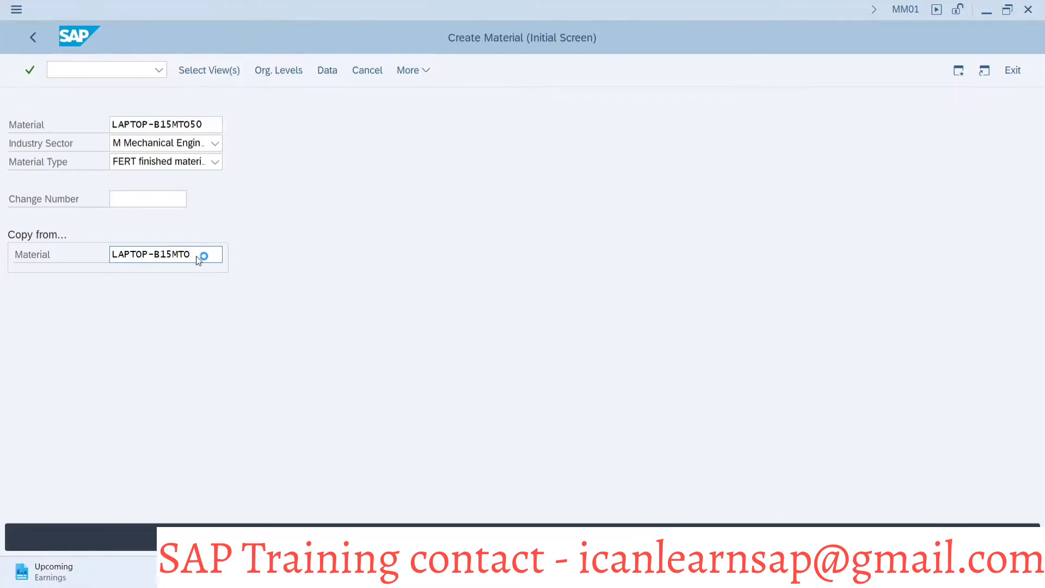
pyautogui.press('Return')
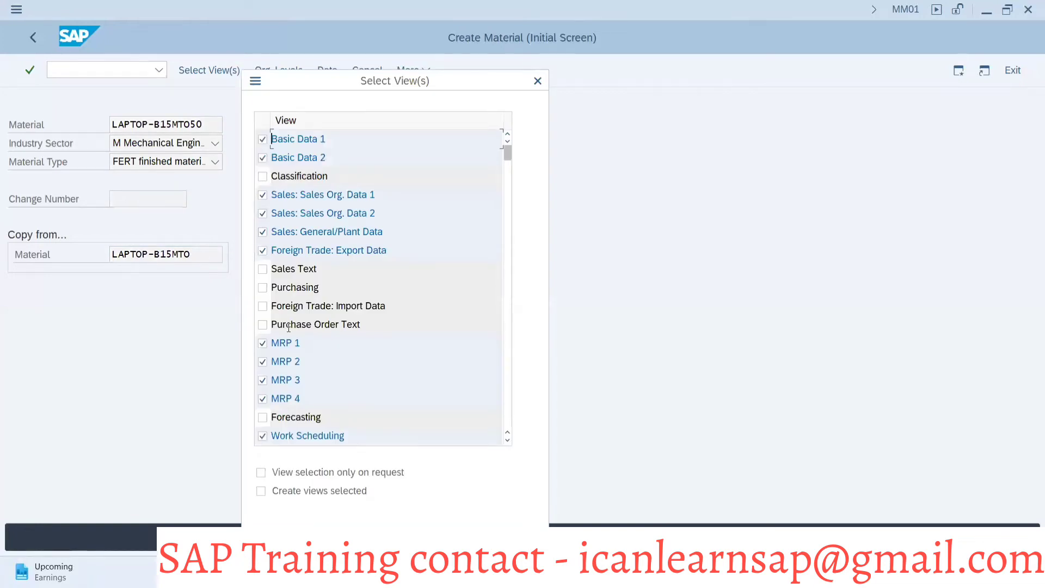
# Accept the preselected views and change the material description to "Laptop B-15 FG material- Stg MTO 50".
pyautogui.press('Return')
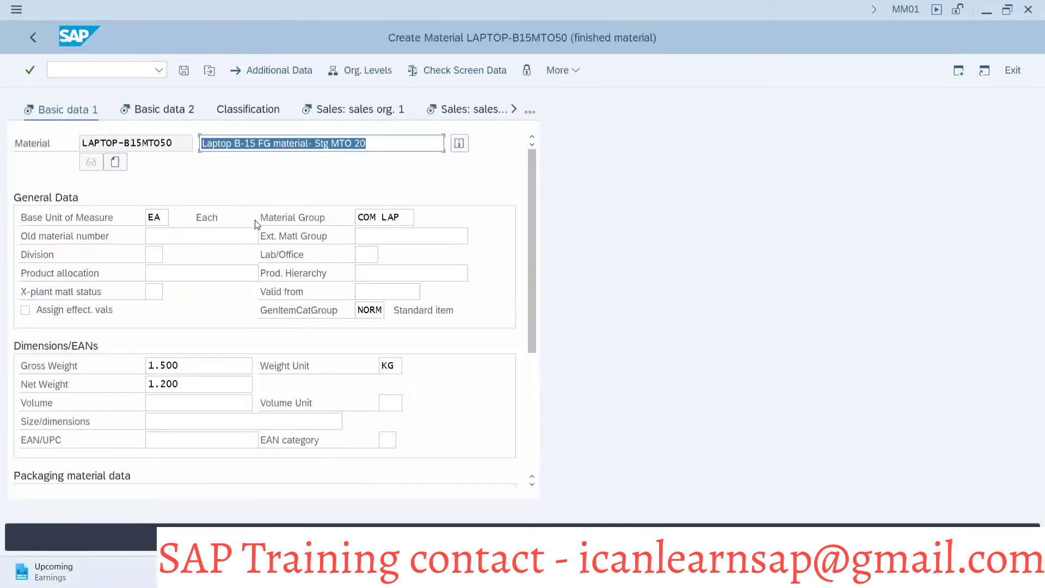
pyautogui.click(373, 142)
pyautogui.press('BackSpace')
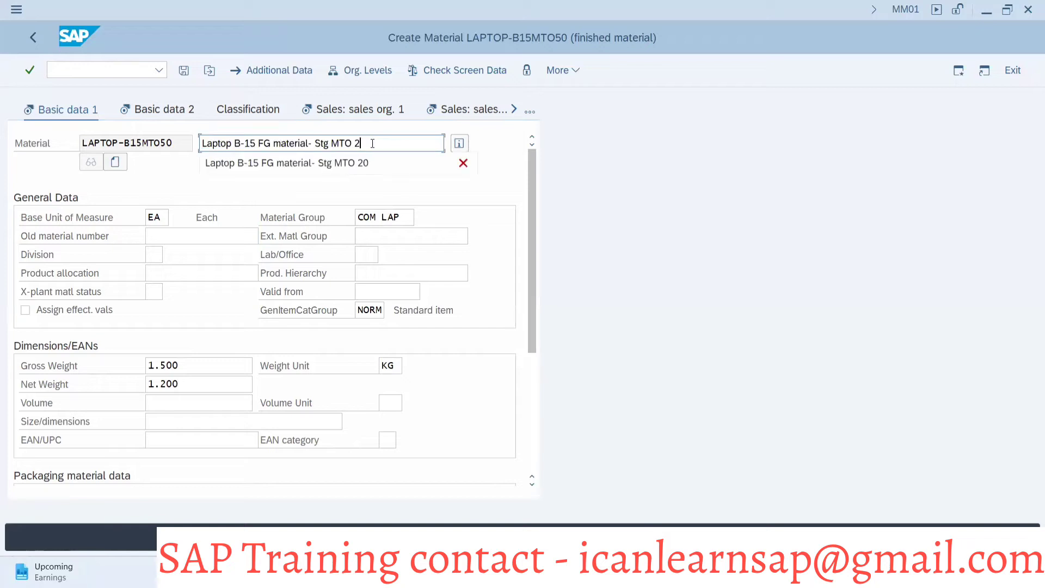
pyautogui.write('50')
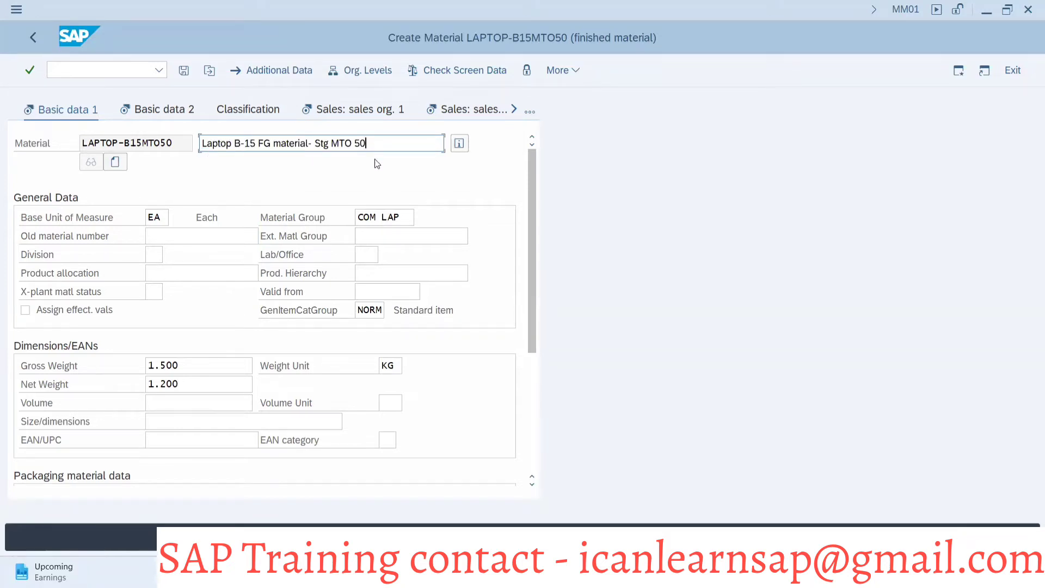
pyautogui.press('Return')
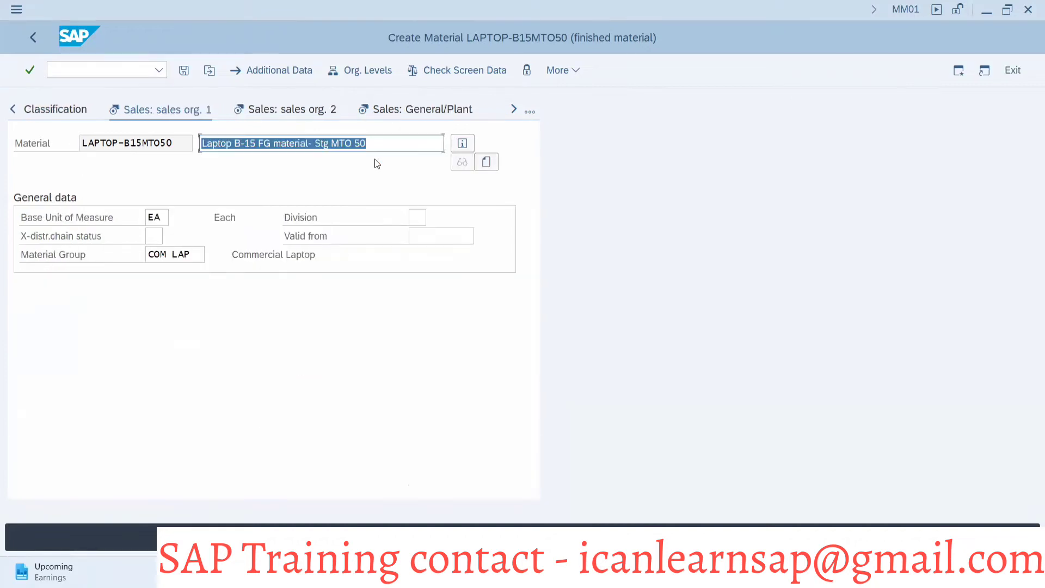
# Advance through the sales views and set the loading group to 0001 in the general plant data.
pyautogui.press('Return')
pyautogui.press('Return')
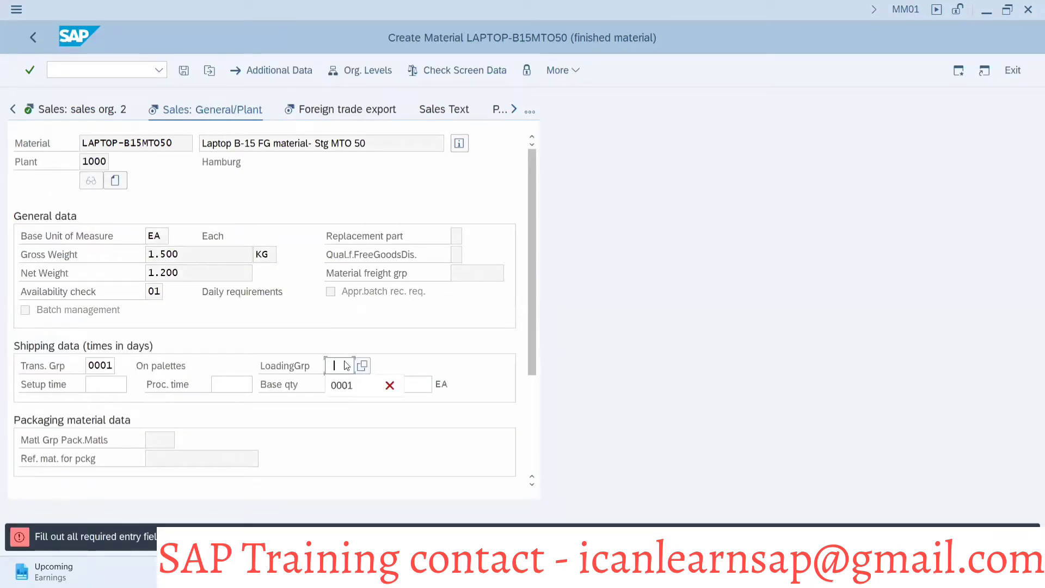
pyautogui.click(346, 380)
pyautogui.press('Return')
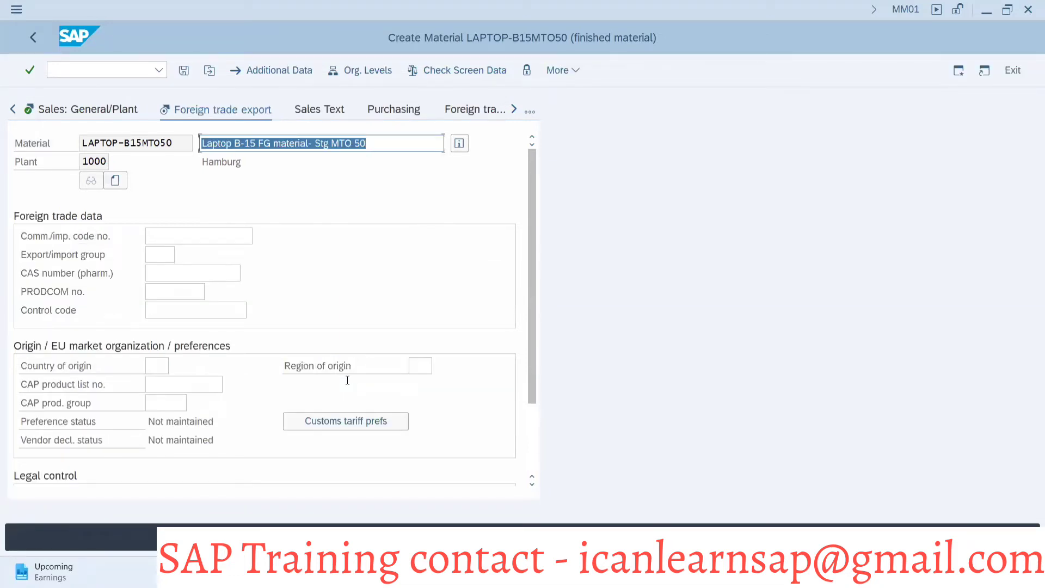
# Restart transaction MM01 with /nmm01 and create LAPTOP-B15MTO50 from the retained reference material, accepting the preselected views.
pyautogui.click(61, 68)
pyautogui.write('/nmm')
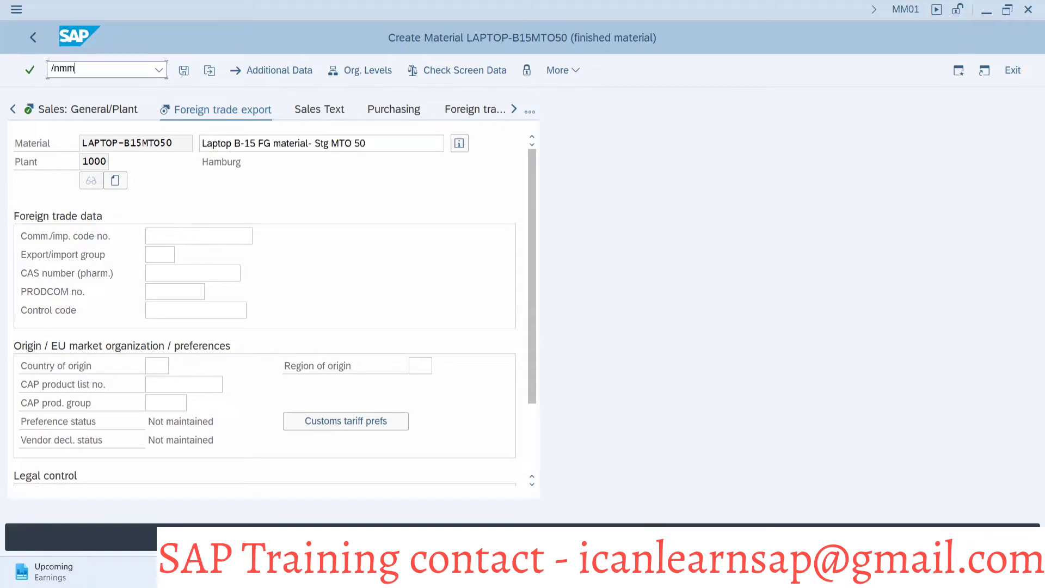
pyautogui.write('01')
pyautogui.press('Return')
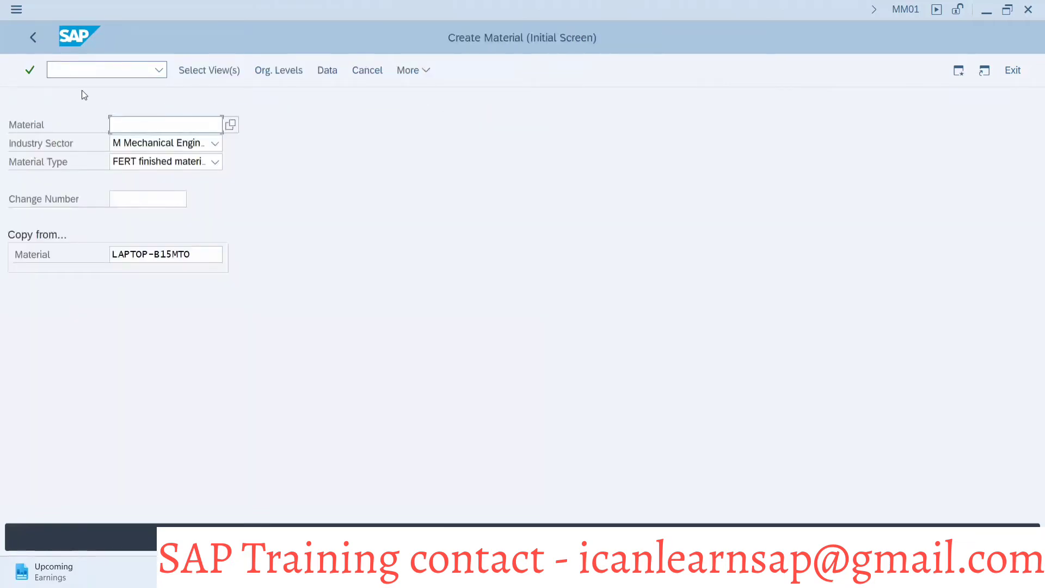
pyautogui.click(133, 131)
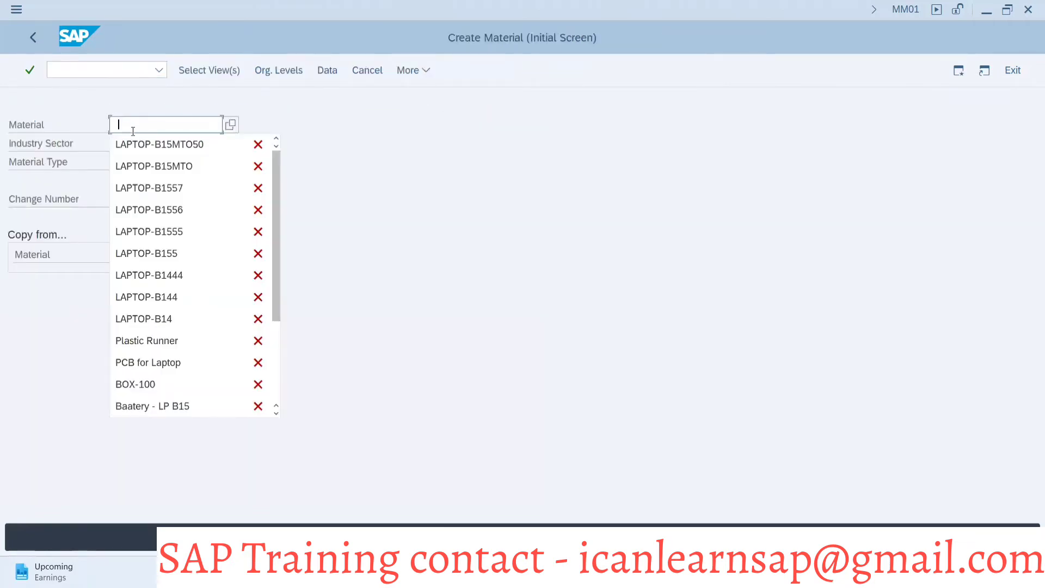
pyautogui.click(143, 146)
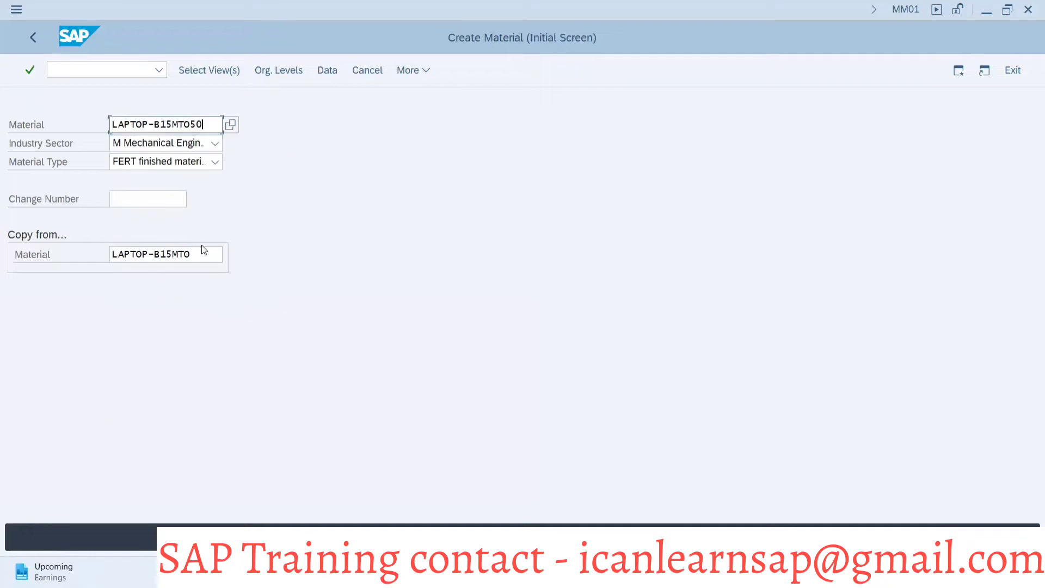
pyautogui.press('Return')
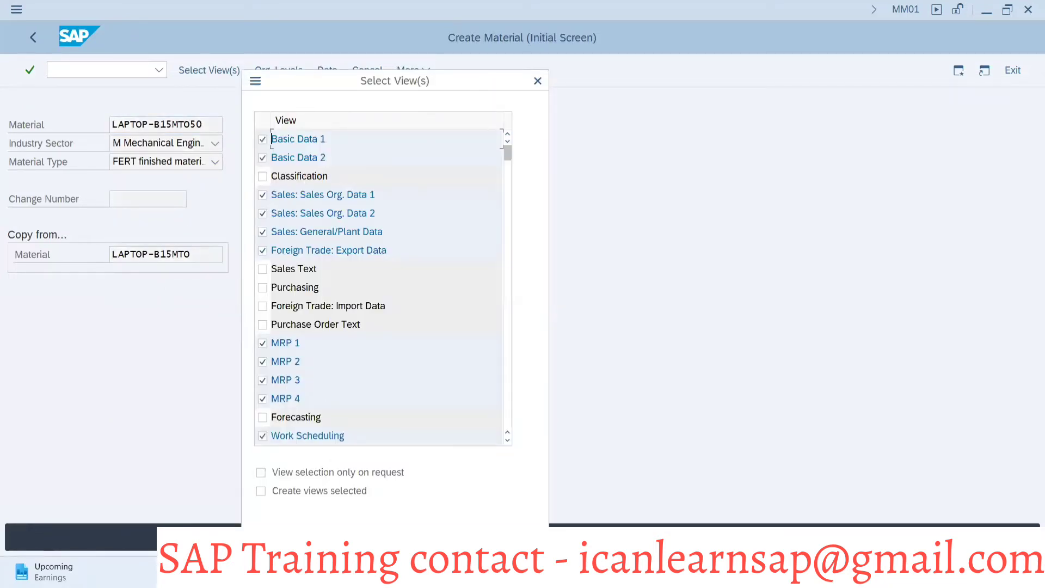
pyautogui.press('Return')
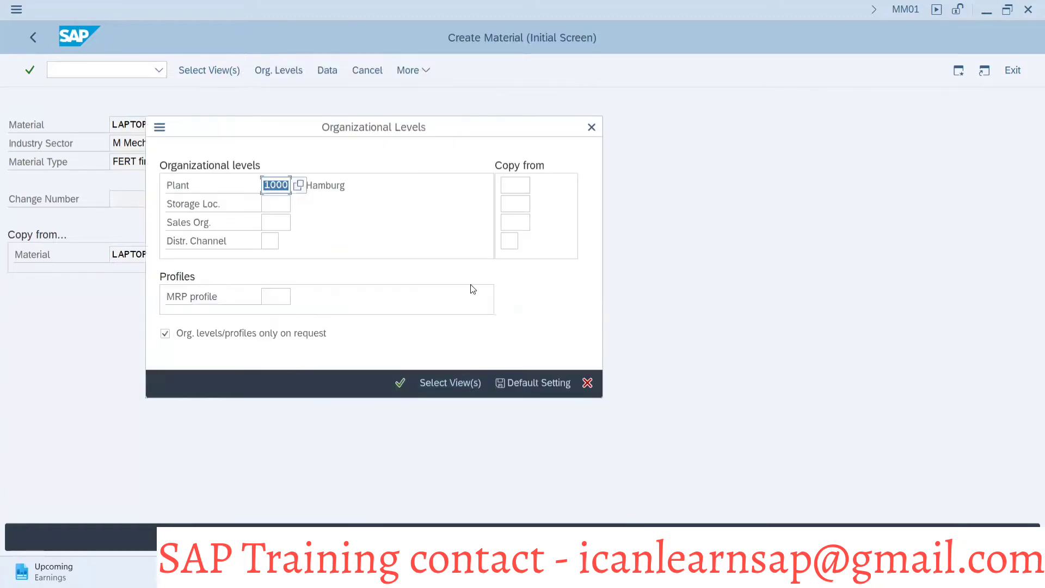
# Set the copy-from organizational levels to plant 1000, storage location 0001, sales organization 3020 and distribution channel 30.
pyautogui.click(520, 184)
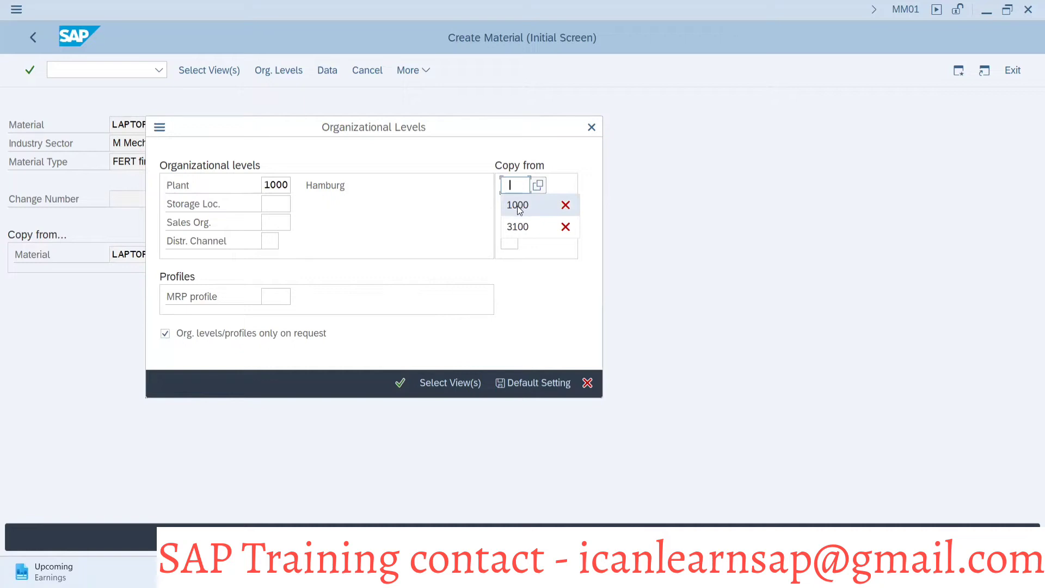
pyautogui.click(518, 205)
pyautogui.click(519, 205)
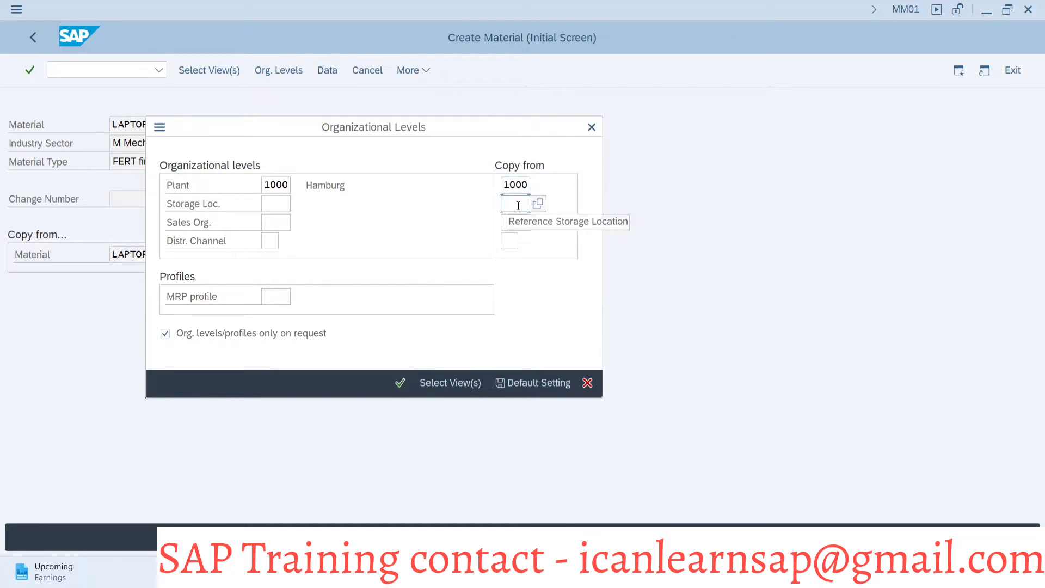
pyautogui.write('0001')
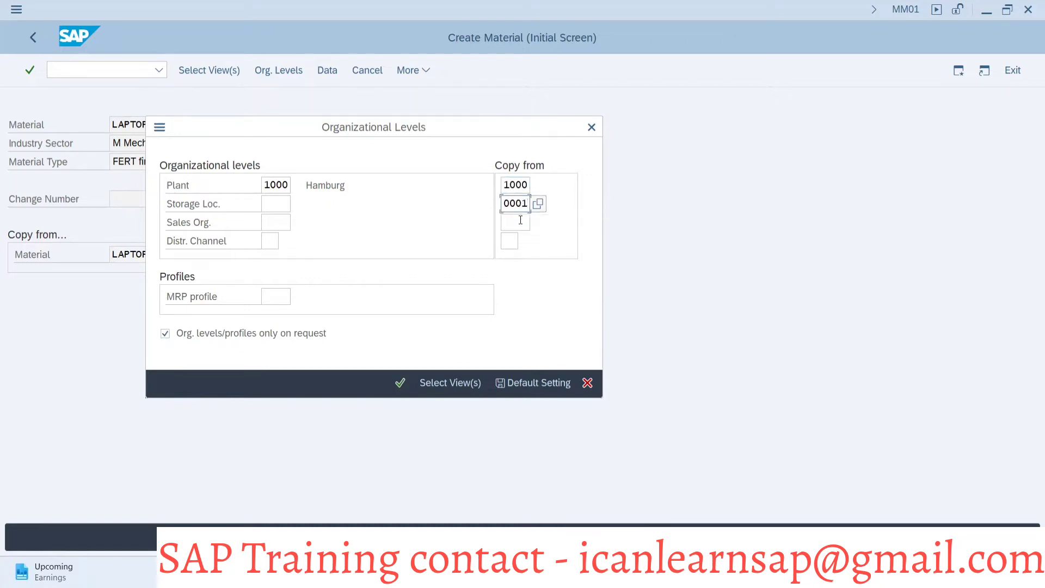
pyautogui.click(521, 220)
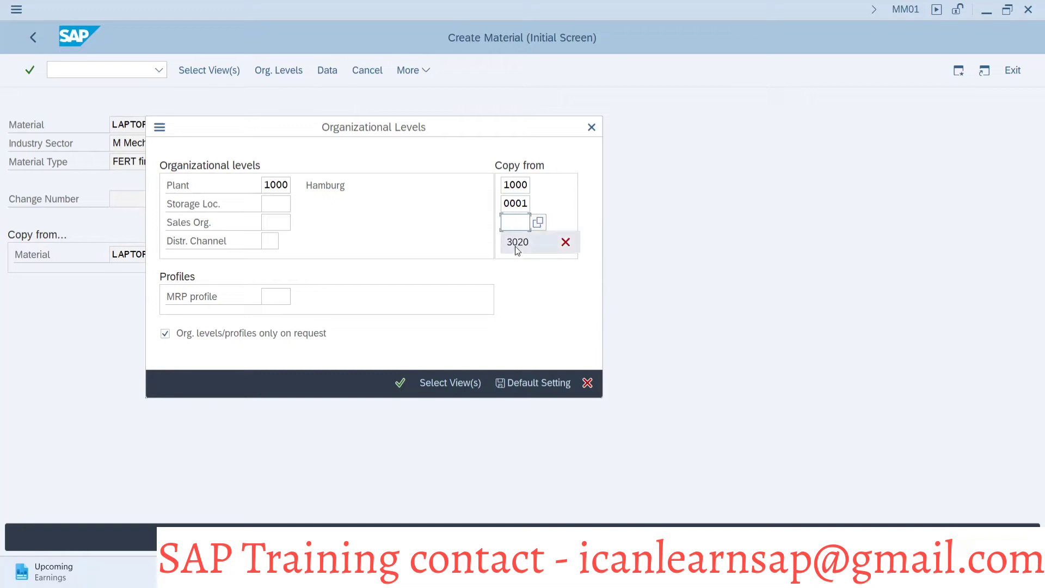
pyautogui.click(518, 243)
pyautogui.click(509, 241)
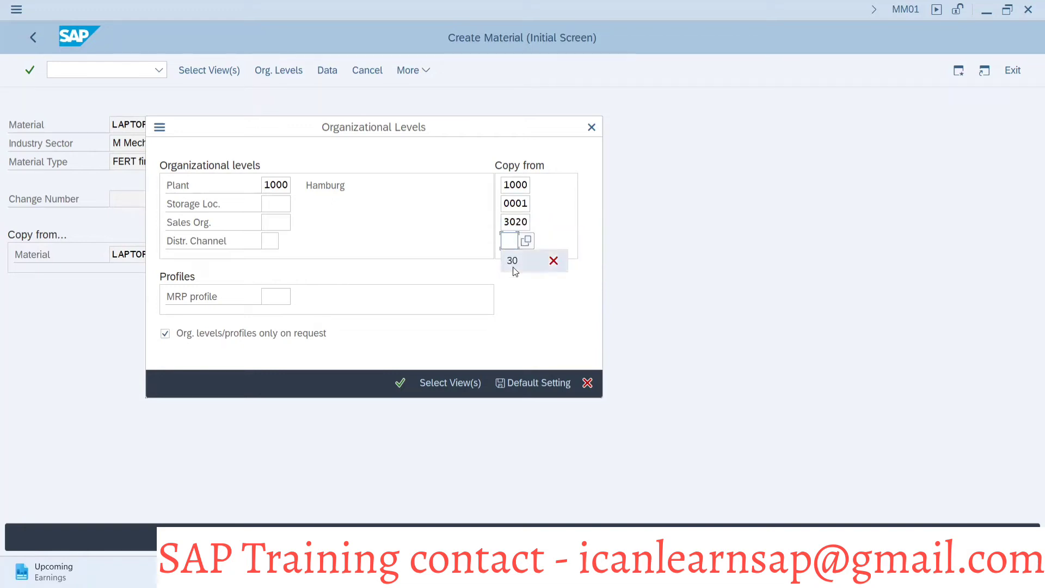
pyautogui.click(513, 262)
# Set the new material's storage location to 0001, sales organization to 3020 and distribution channel to 30, and accept the copied MRP profile.
pyautogui.click(272, 204)
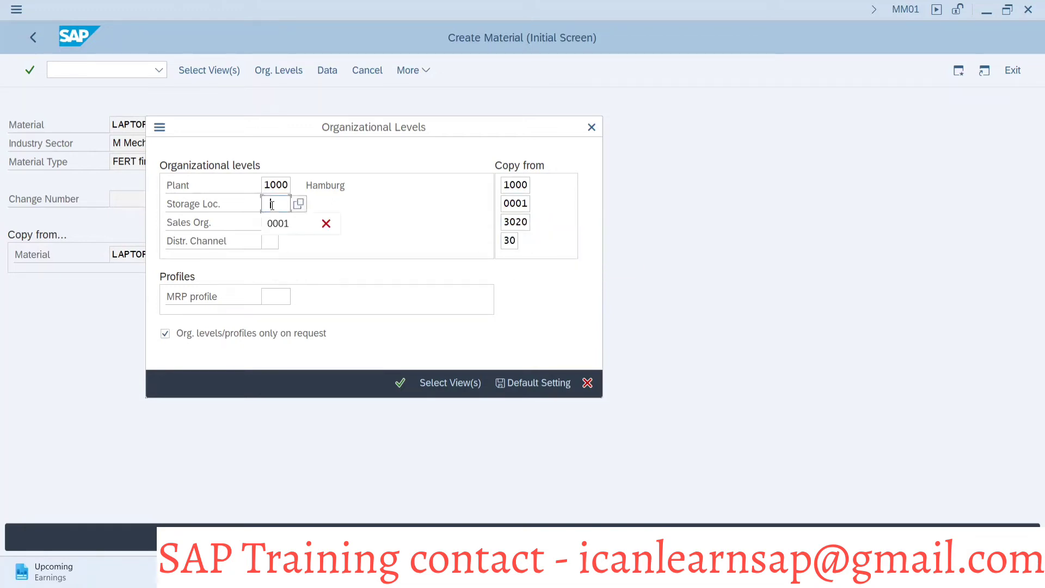
pyautogui.click(275, 225)
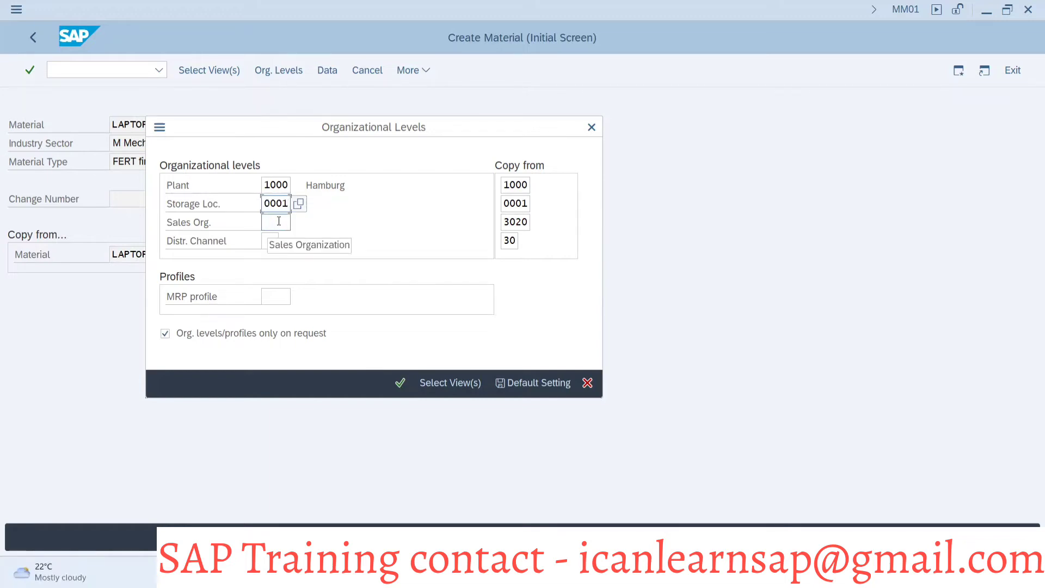
pyautogui.click(278, 221)
pyautogui.click(279, 242)
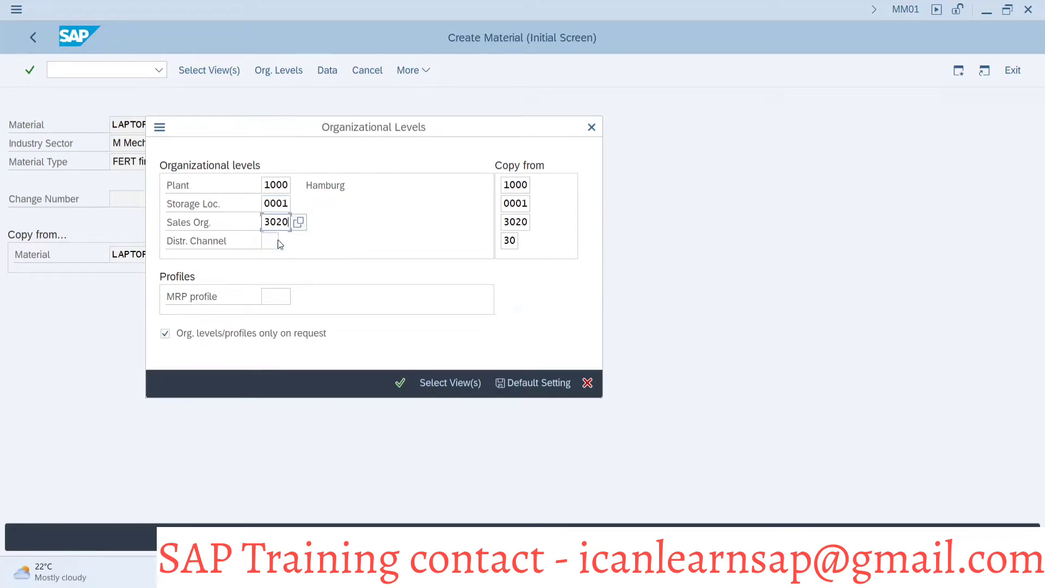
pyautogui.click(271, 241)
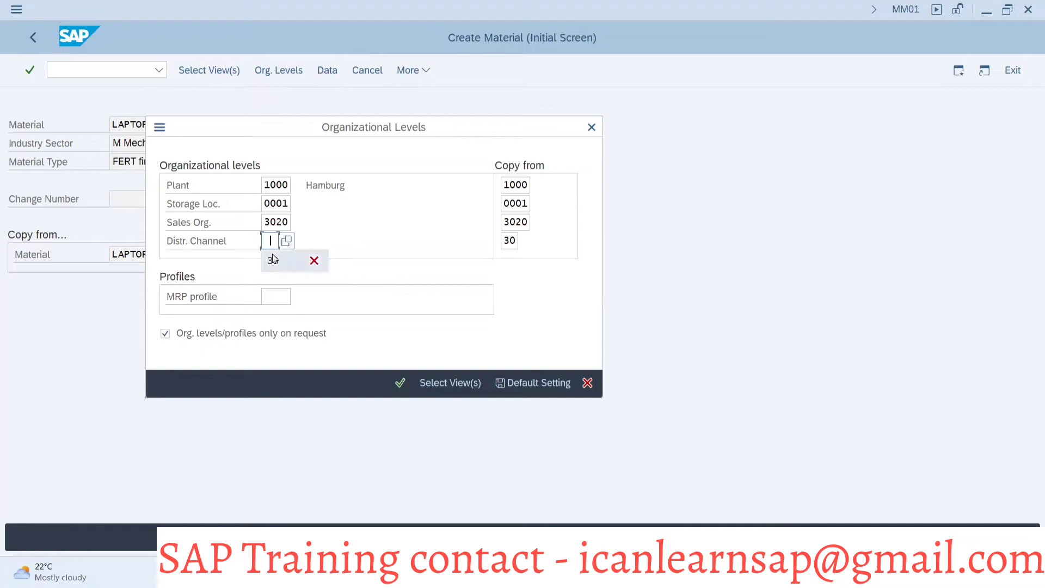
pyautogui.click(274, 261)
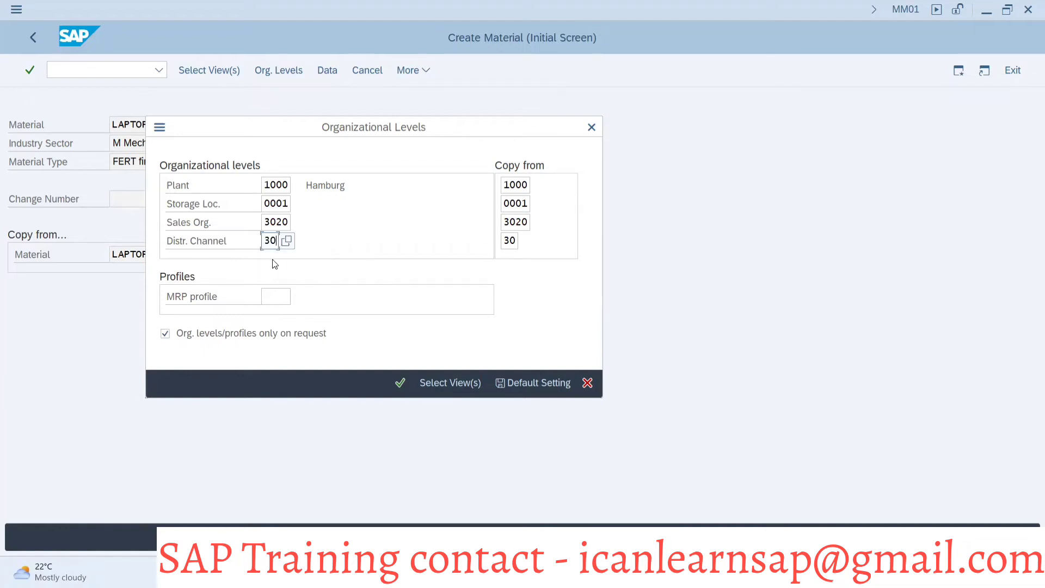
pyautogui.click(397, 384)
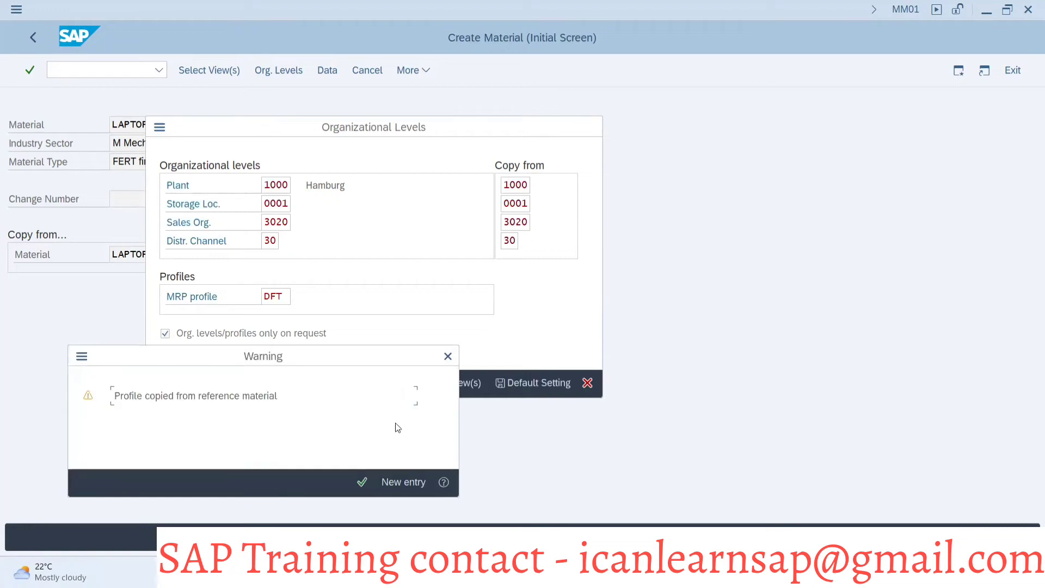
pyautogui.click(362, 482)
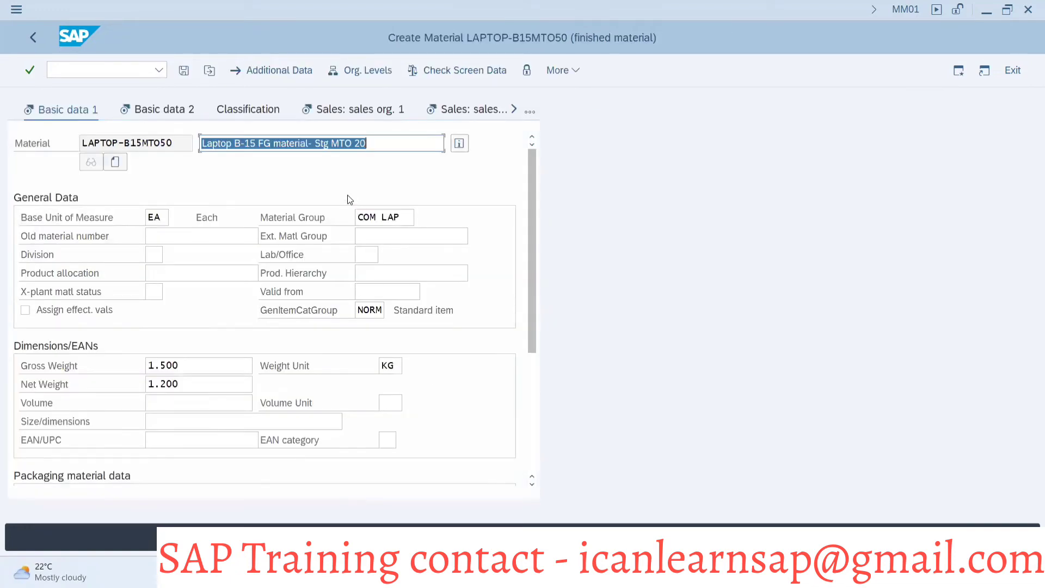
# Change the description of material LAPTOP-B15MTO50 to "Laptop B-15 FG material- Stg MTO 50" and accept the basic data.
pyautogui.click(202, 122)
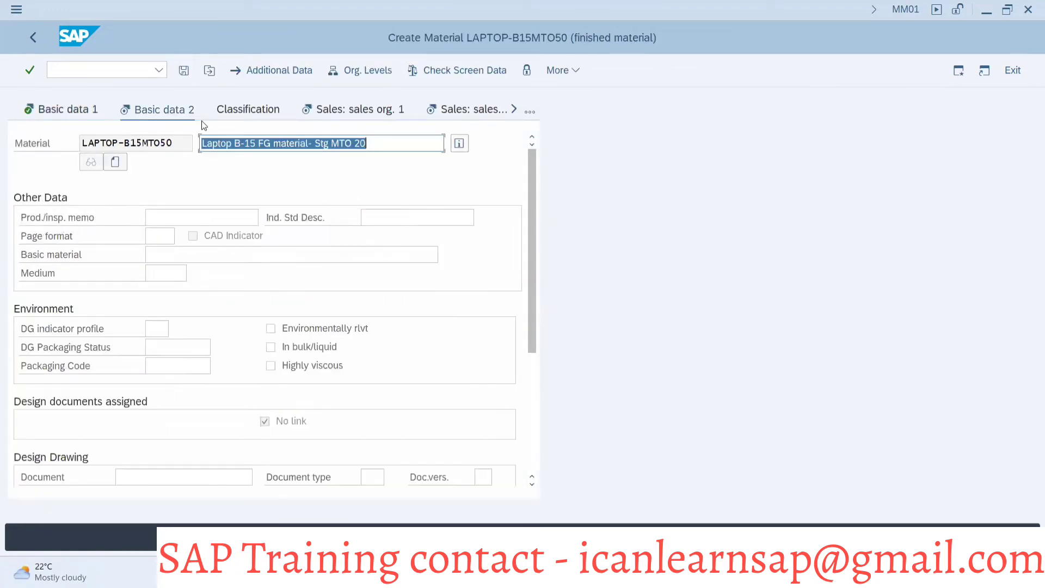
pyautogui.click(367, 142)
pyautogui.press('BackSpace')
pyautogui.press('BackSpace')
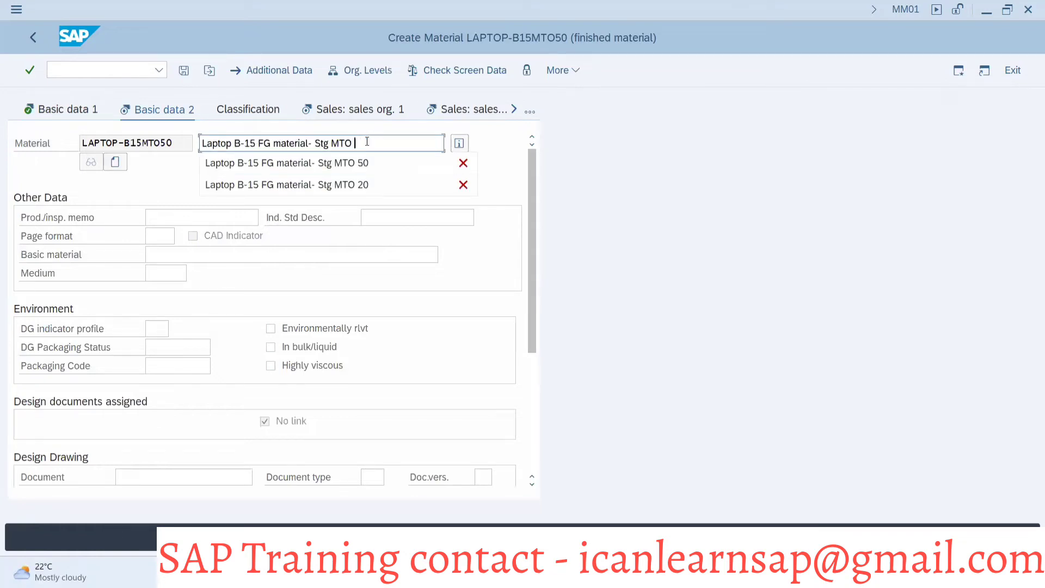
pyautogui.write('4')
pyautogui.press('BackSpace')
pyautogui.write('50')
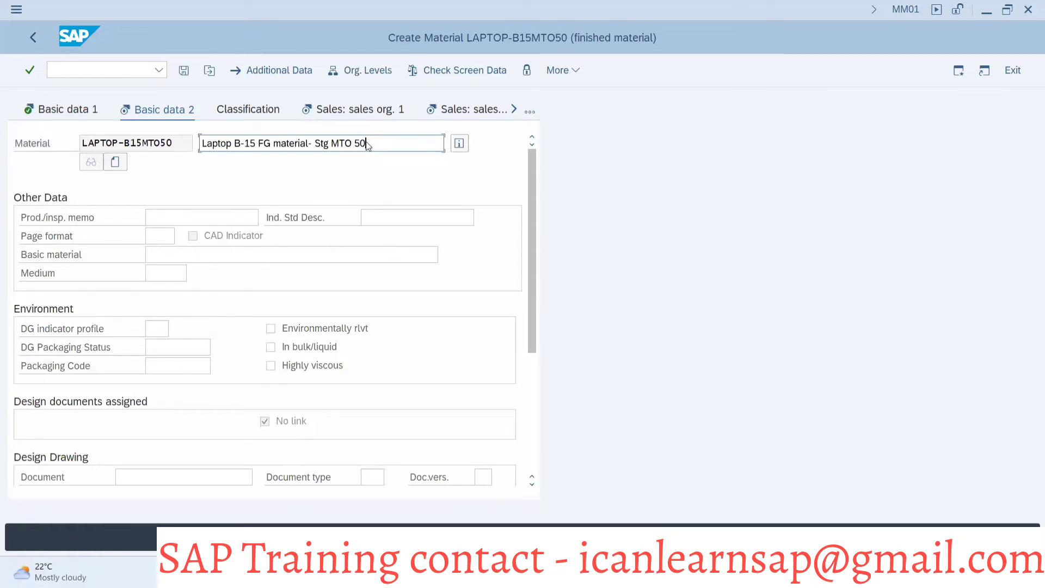
pyautogui.press('Return')
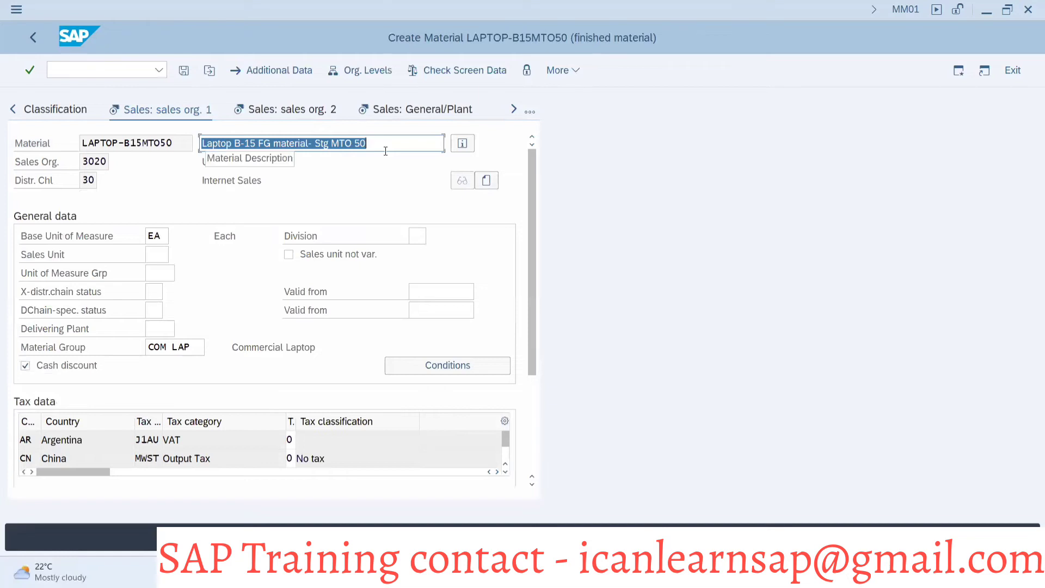
# Accept the copied sales organization, general plant and foreign trade data, advancing to the MRP 1 view.
pyautogui.press('Return')
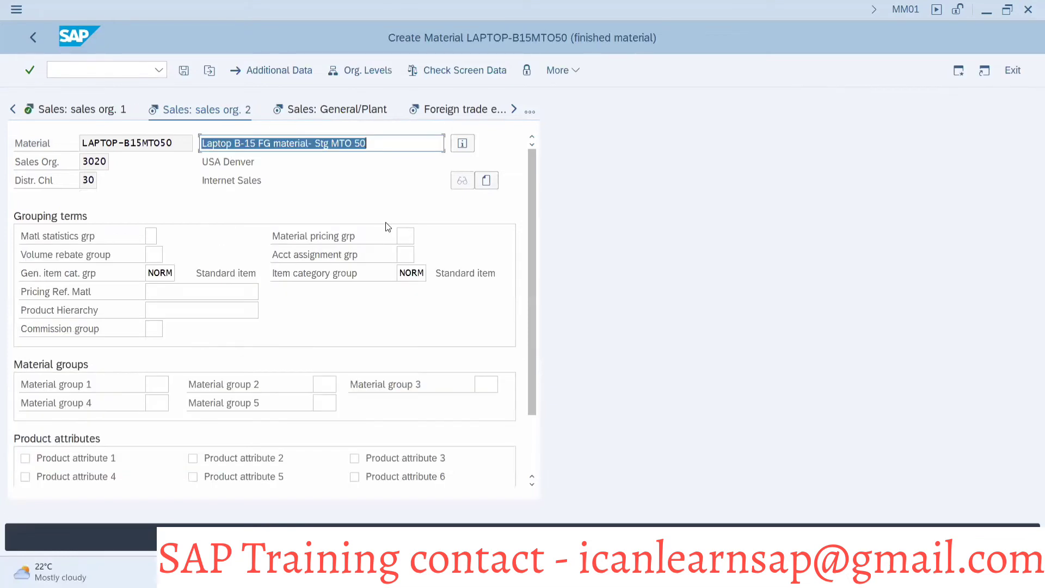
pyautogui.press('Return')
pyautogui.press('Return')
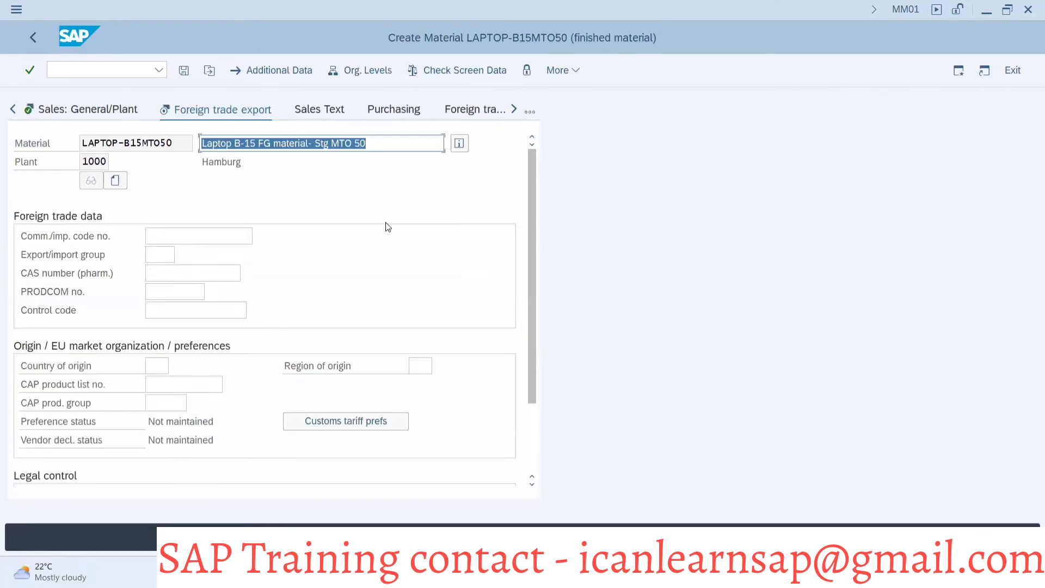
pyautogui.press('Return')
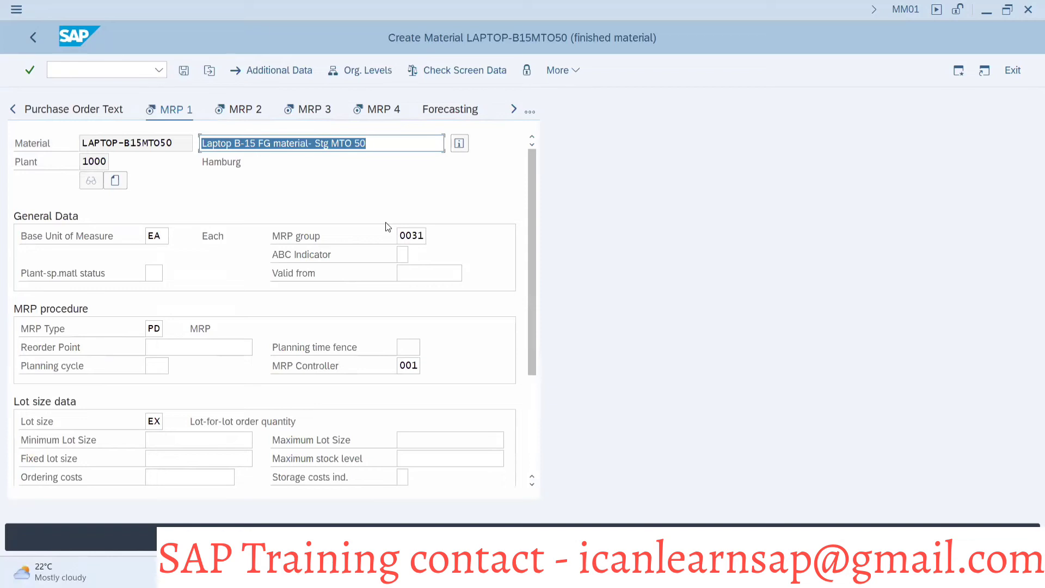
# Accept the MRP 1 data and clear the safety stock in the MRP 2 net requirements calculation.
pyautogui.scroll(-3, 535, 407)
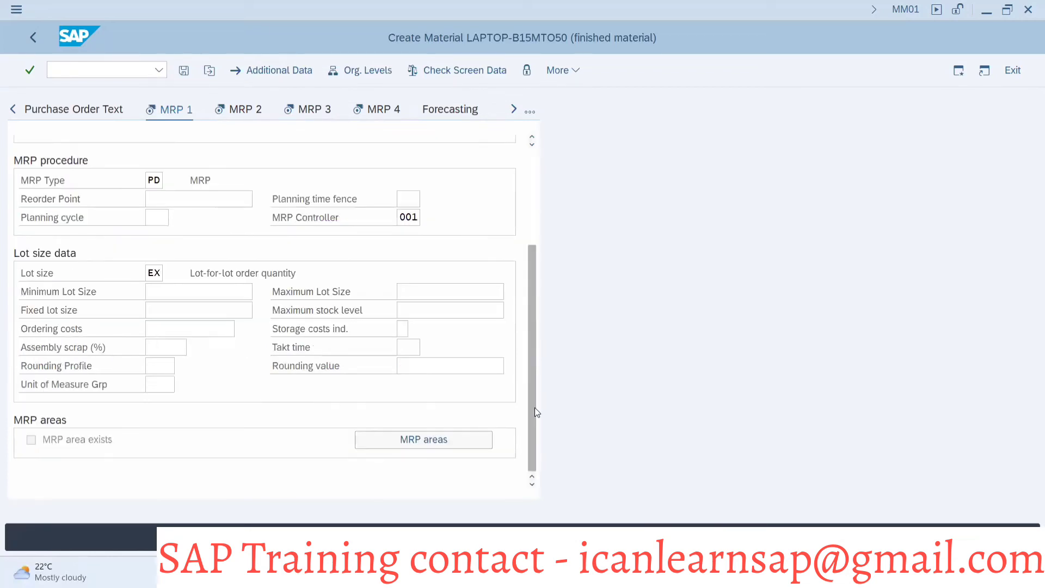
pyautogui.press('Return')
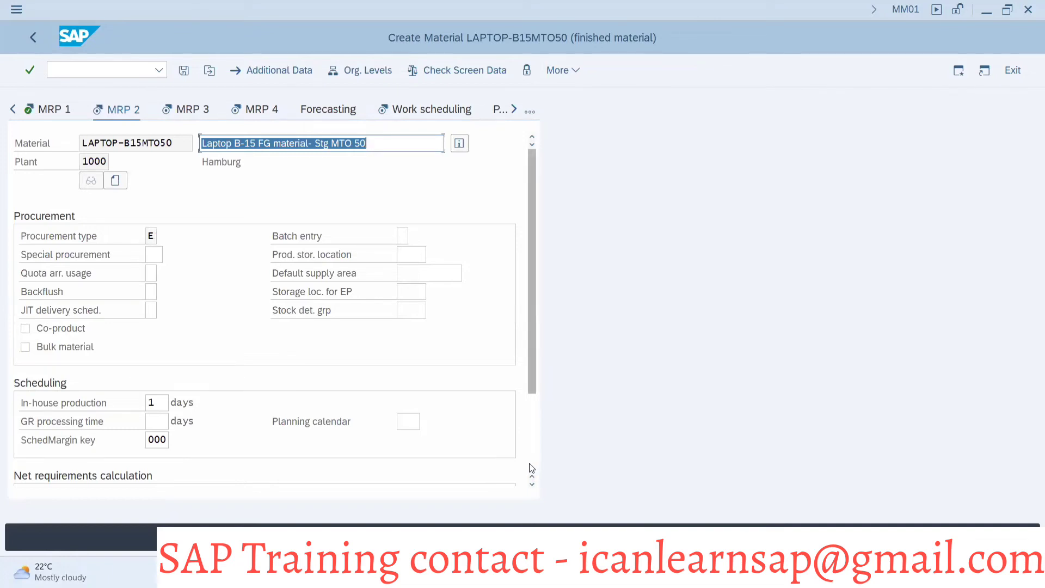
pyautogui.scroll(-3, 532, 468)
pyautogui.click(180, 387)
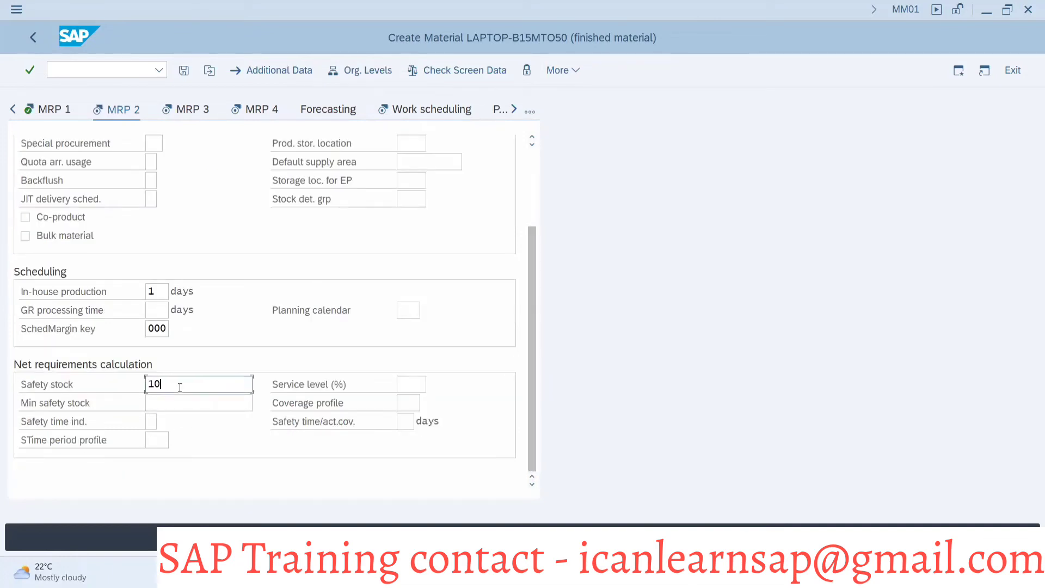
pyautogui.press('Return')
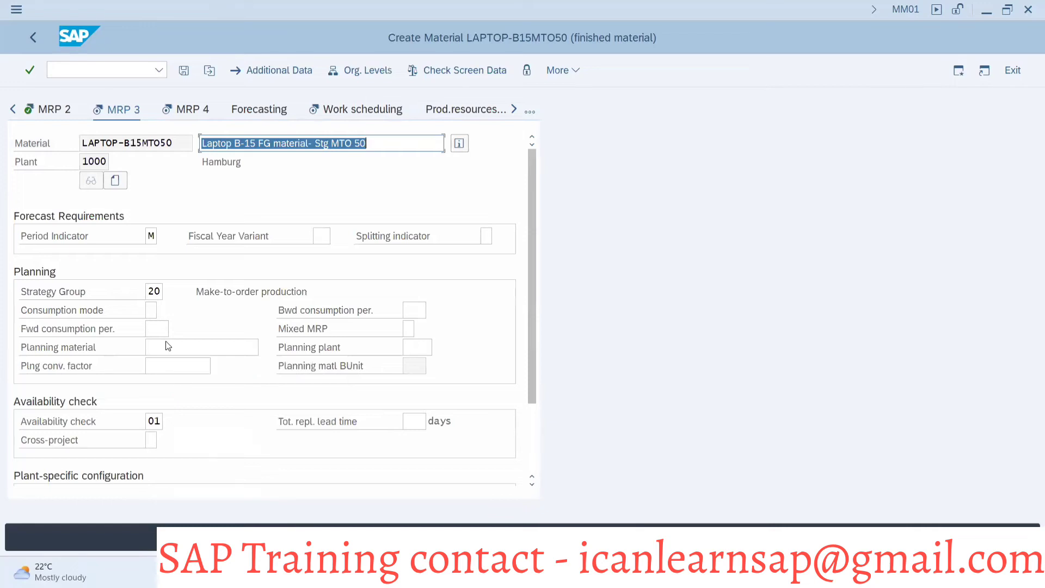
# Set the MRP 3 strategy group to 50 and the consumption mode to 2.
pyautogui.click(156, 294)
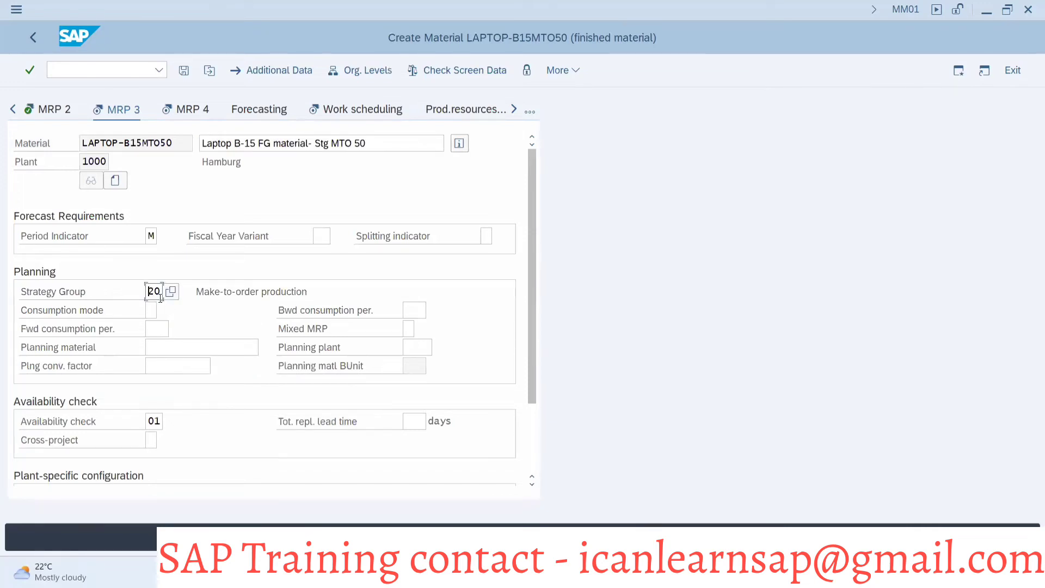
pyautogui.press('Delete')
pyautogui.write('5')
pyautogui.click(152, 311)
pyautogui.write('2')
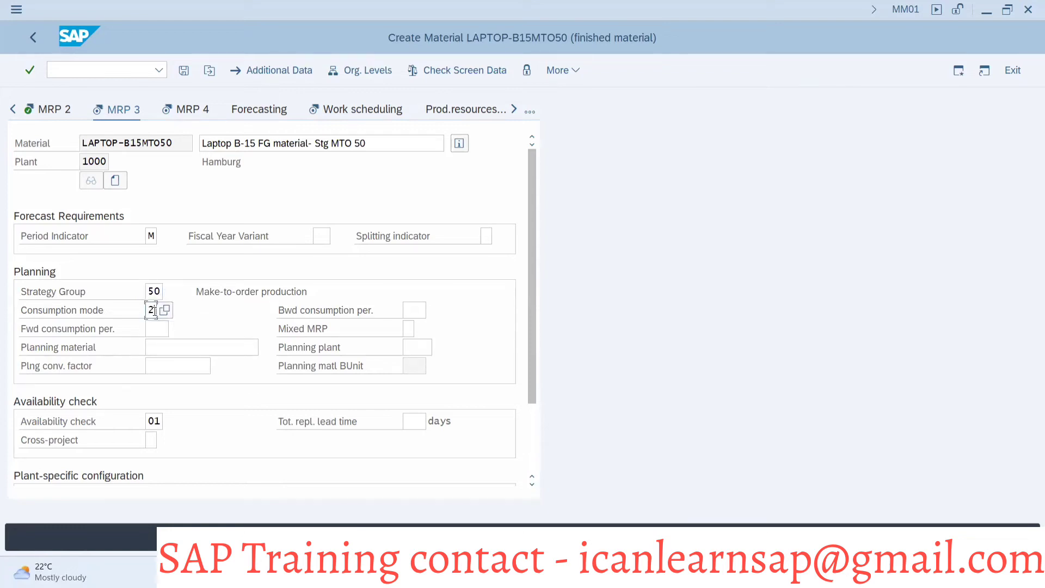
# Set the backward and forward consumption periods to 999 and continue to the MRP 4 view.
pyautogui.click(407, 309)
pyautogui.write('999')
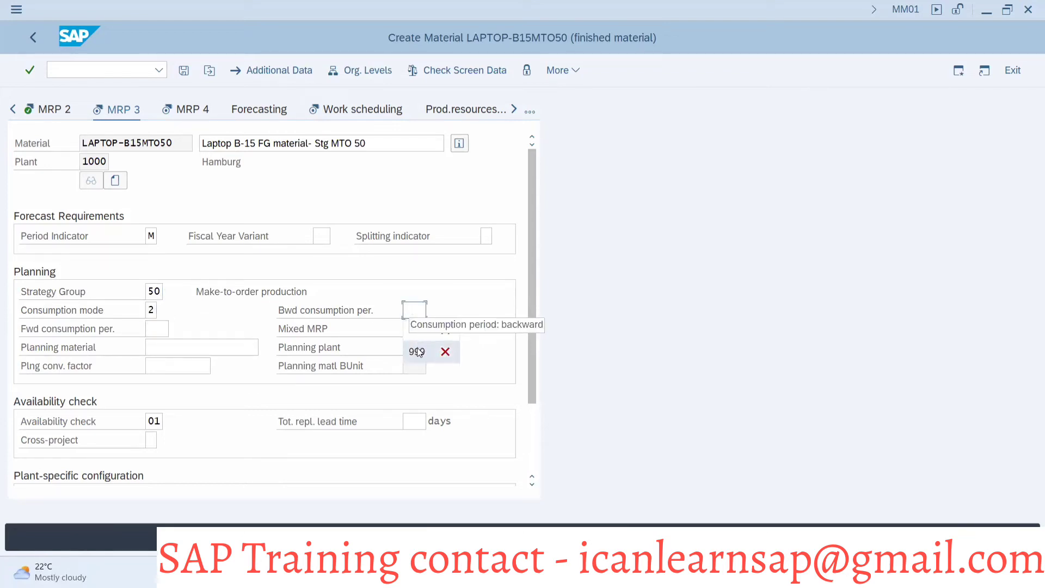
pyautogui.click(163, 329)
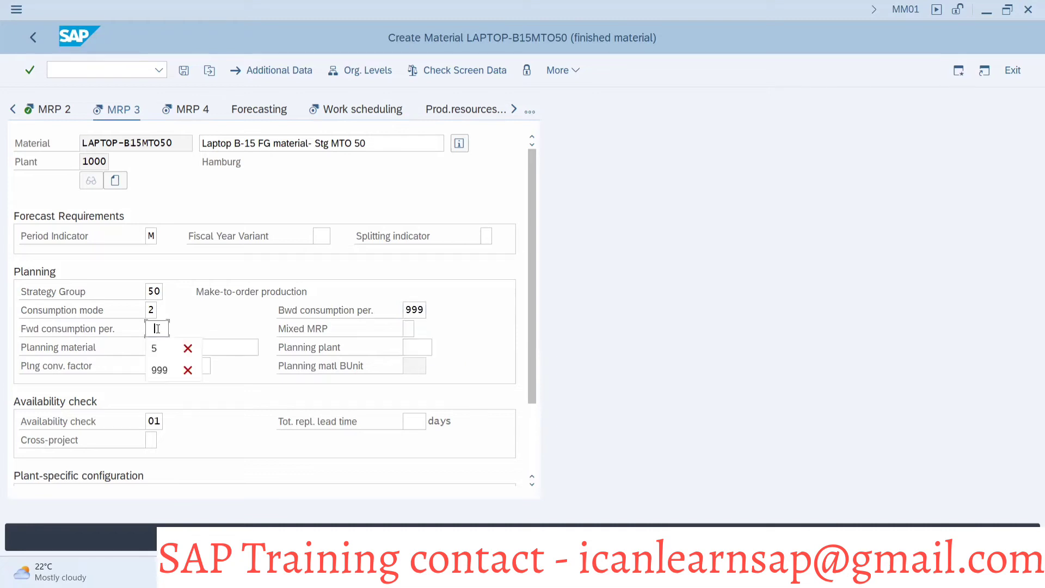
pyautogui.click(165, 374)
pyautogui.press('Return')
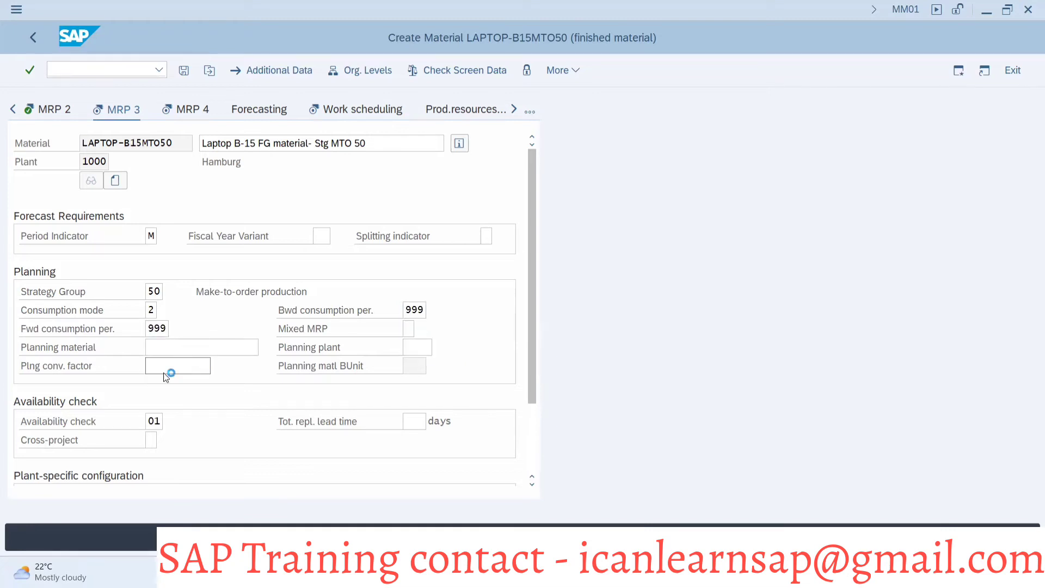
pyautogui.press('Return')
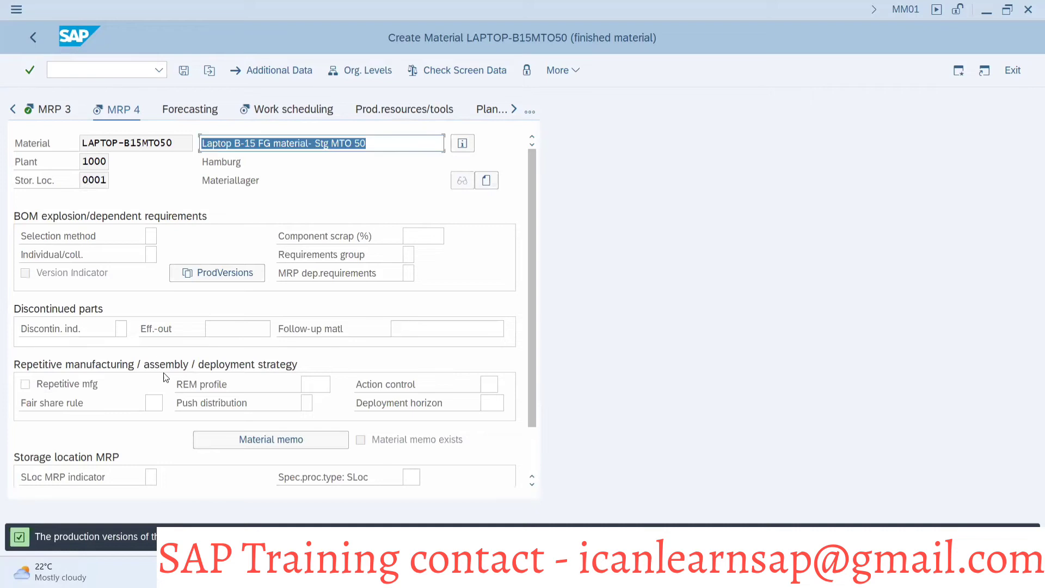
# Accept the remaining MRP, accounting and costing views and save the new material.
pyautogui.press('Return')
pyautogui.press('Return')
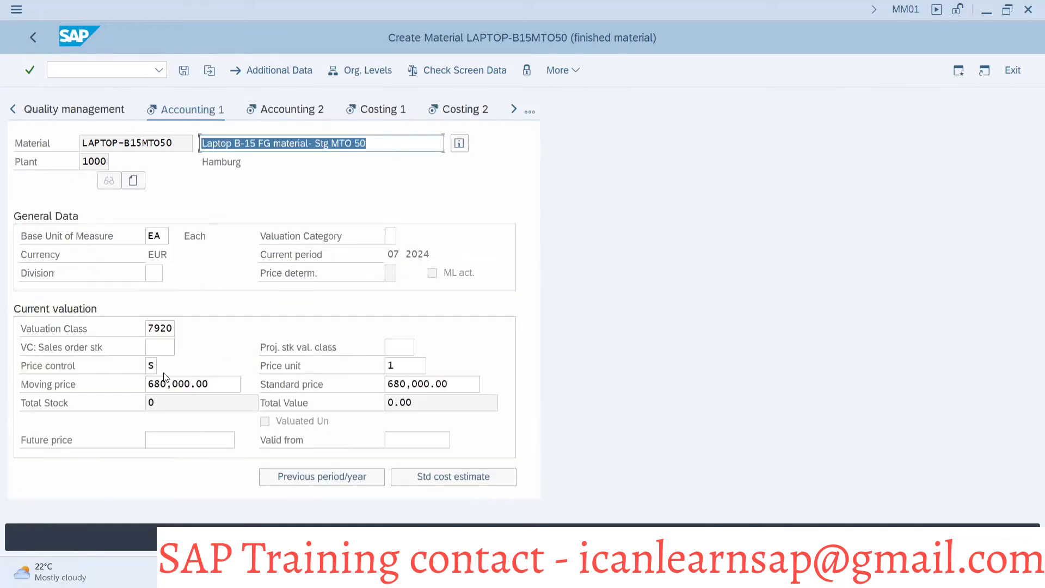
pyautogui.press('Return')
pyautogui.press('Return')
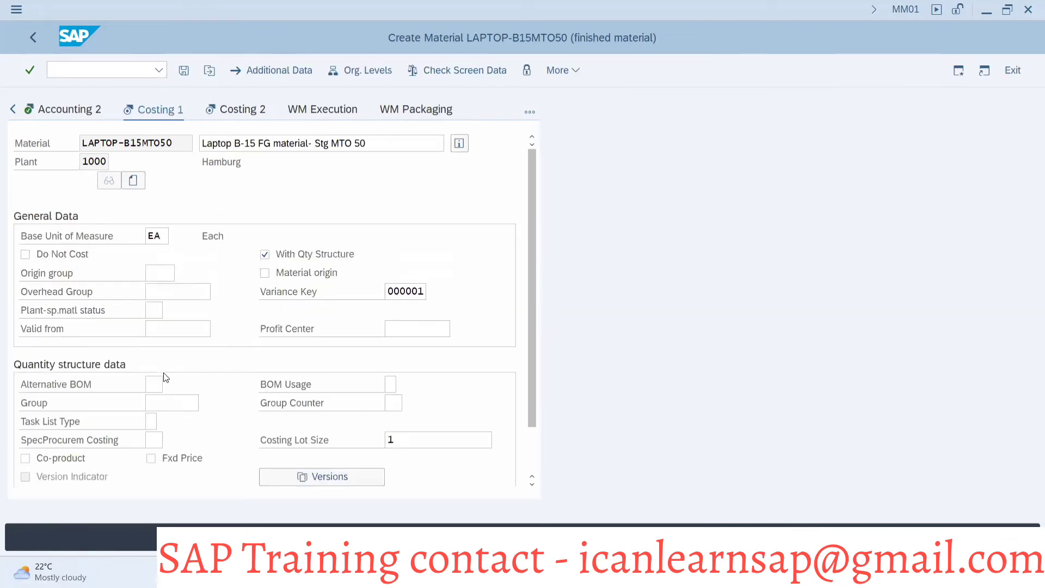
pyautogui.press('Return')
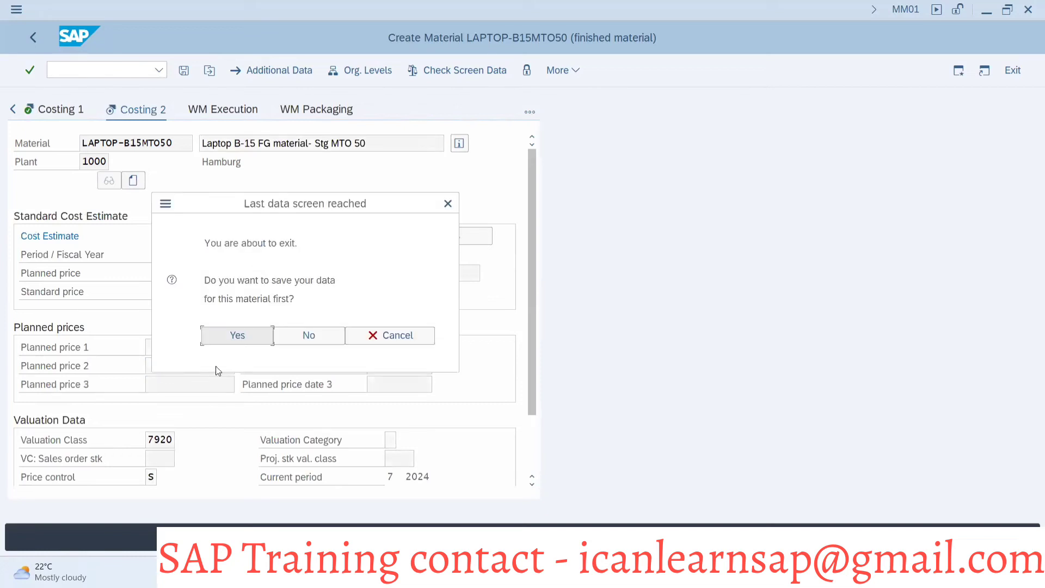
pyautogui.click(242, 337)
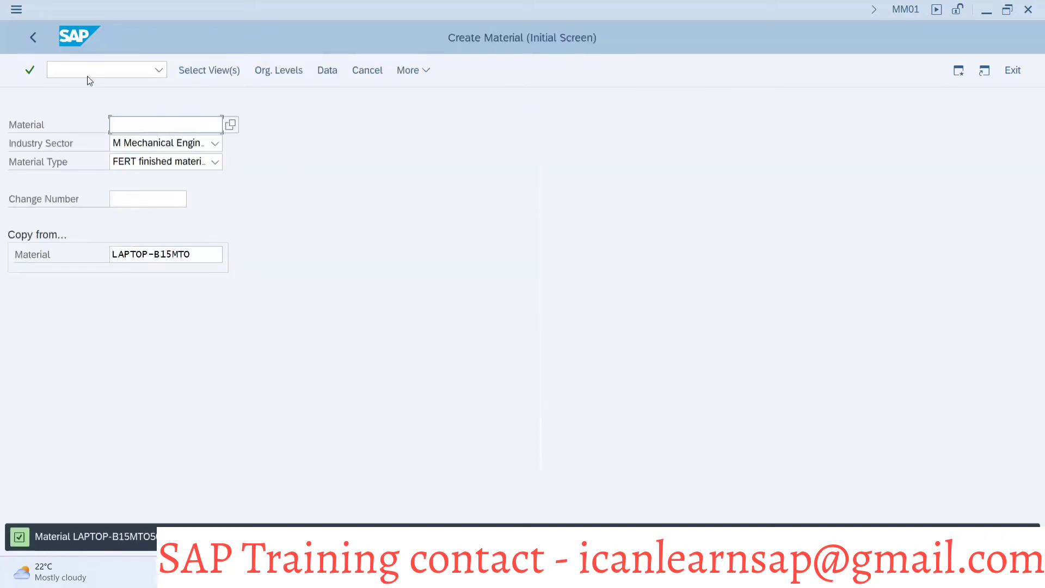
# Start transaction MD04 with /nmd04 and display the stock/requirements list of LAPTOP-B15MTO50 in plant 1000.
pyautogui.click(75, 70)
pyautogui.write('/nmd04')
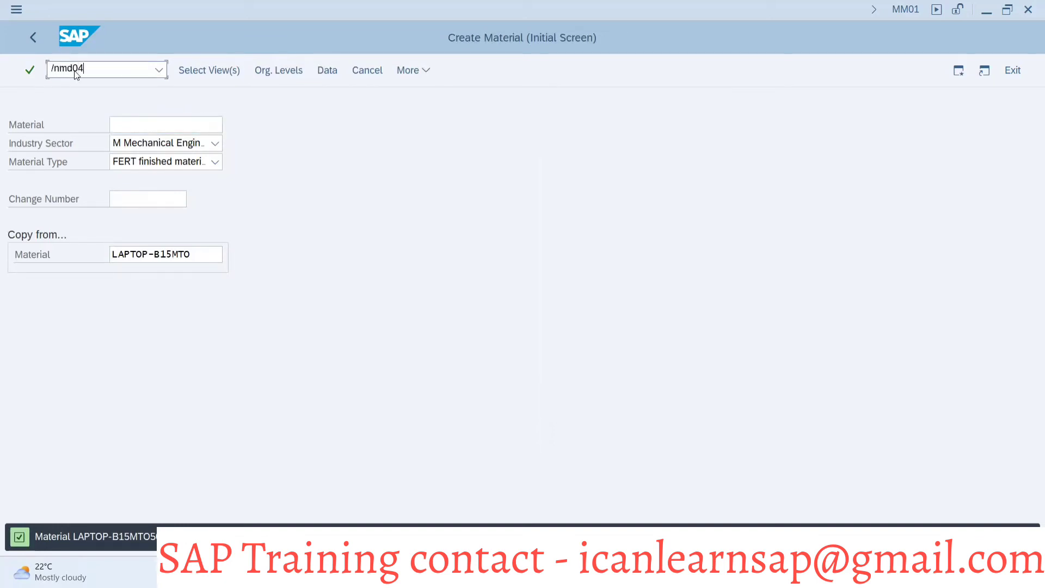
pyautogui.press('Return')
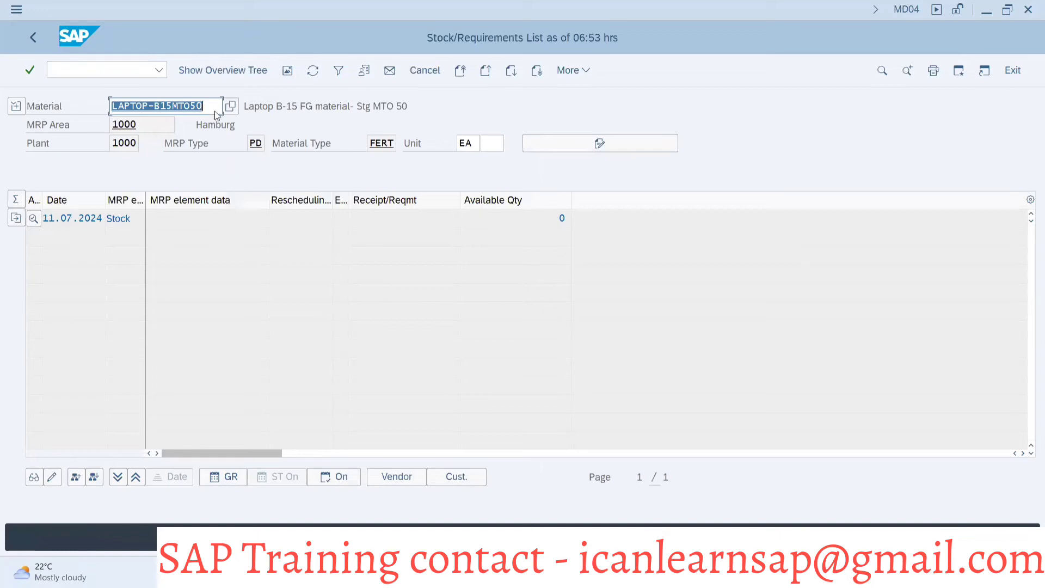
pyautogui.click(213, 107)
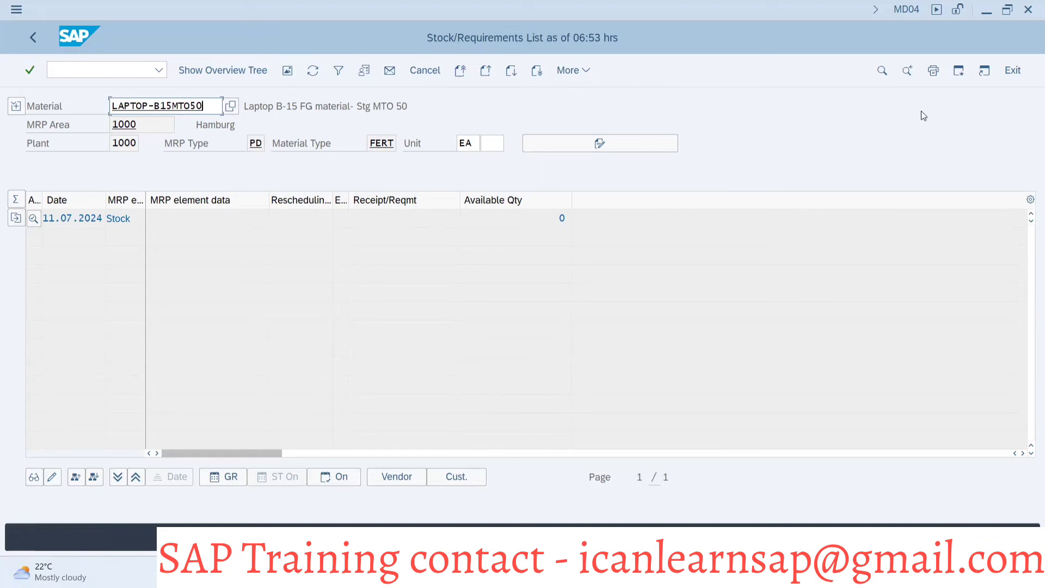
# Request a new session and switch to the open MMBE stock overview session for LAPTOP-B15MTO.
pyautogui.click(958, 73)
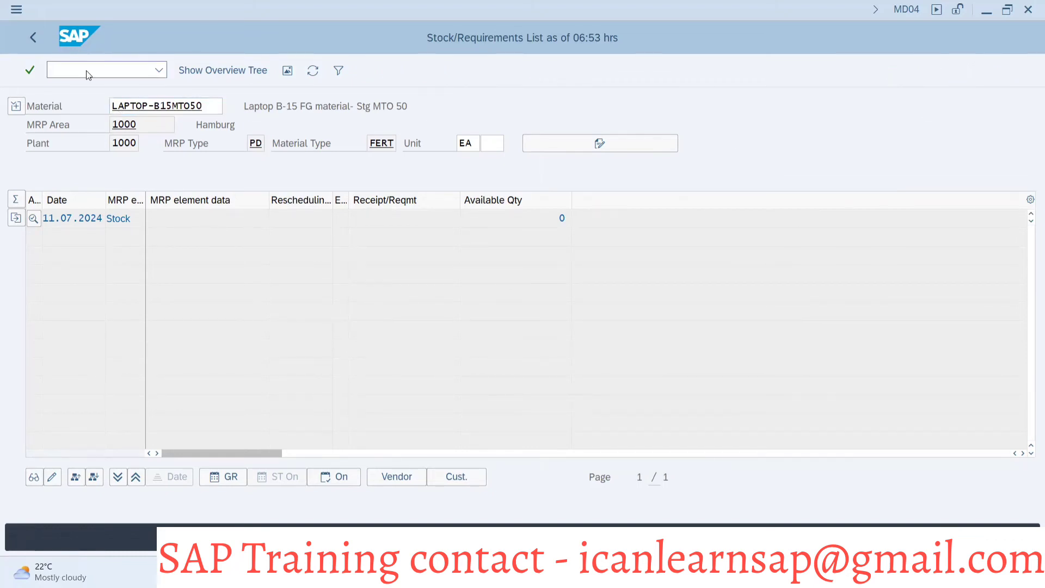
pyautogui.hotkey('alt', 'Tab')
pyautogui.hotkey('alt', 'Tab')
pyautogui.hotkey('alt', 'Tab')
pyautogui.hotkey('alt', 'Tab')
pyautogui.hotkey('alt', 'Tab')
pyautogui.hotkey('alt', 'Tab')
pyautogui.hotkey('alt', 'Tab')
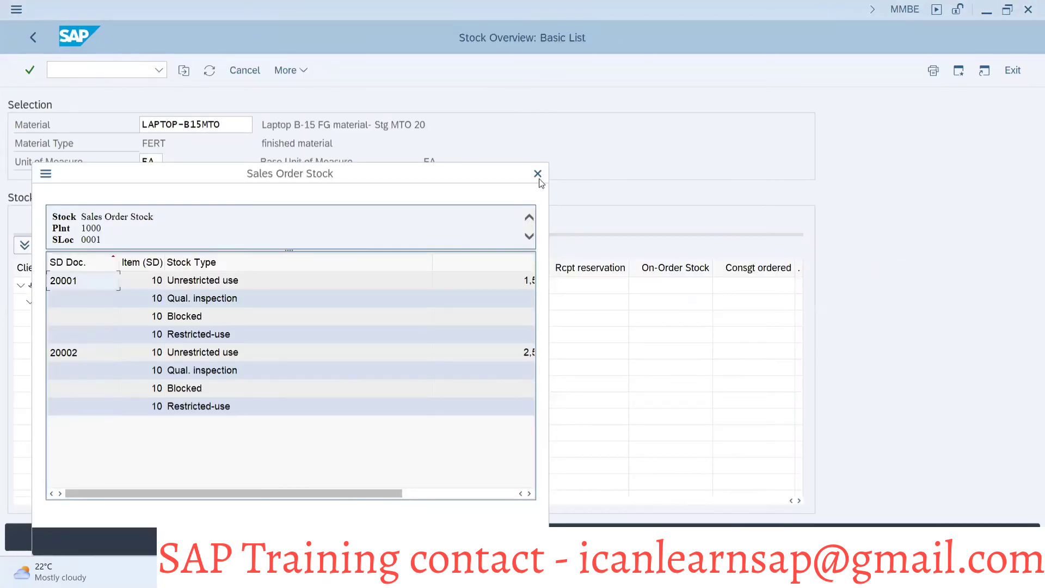
# Close the sales order stock details and start transaction MD61 with /nmd61 in this session.
pyautogui.click(538, 173)
pyautogui.click(112, 73)
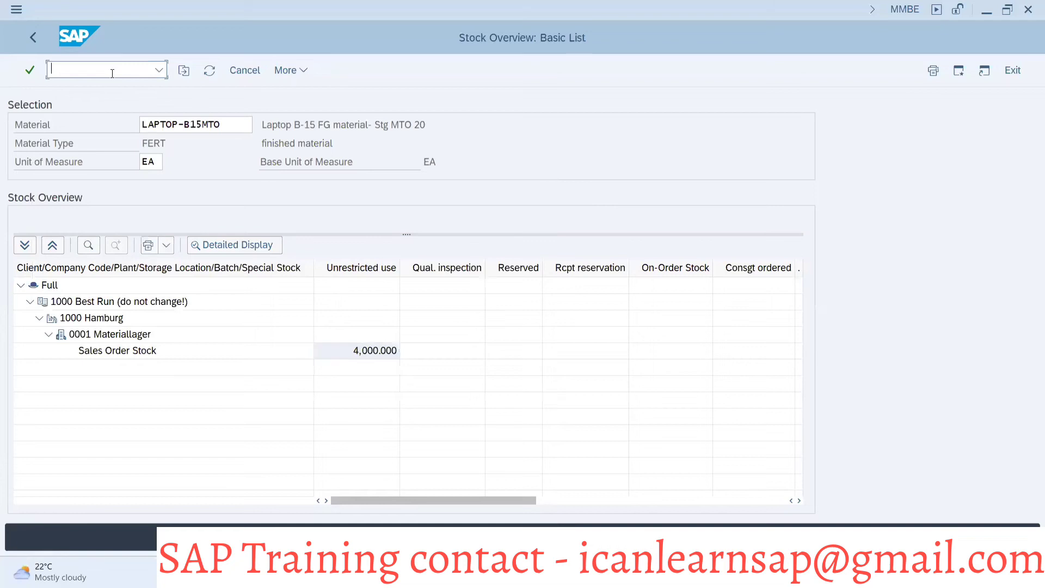
pyautogui.write('/nmd61')
pyautogui.press('Return')
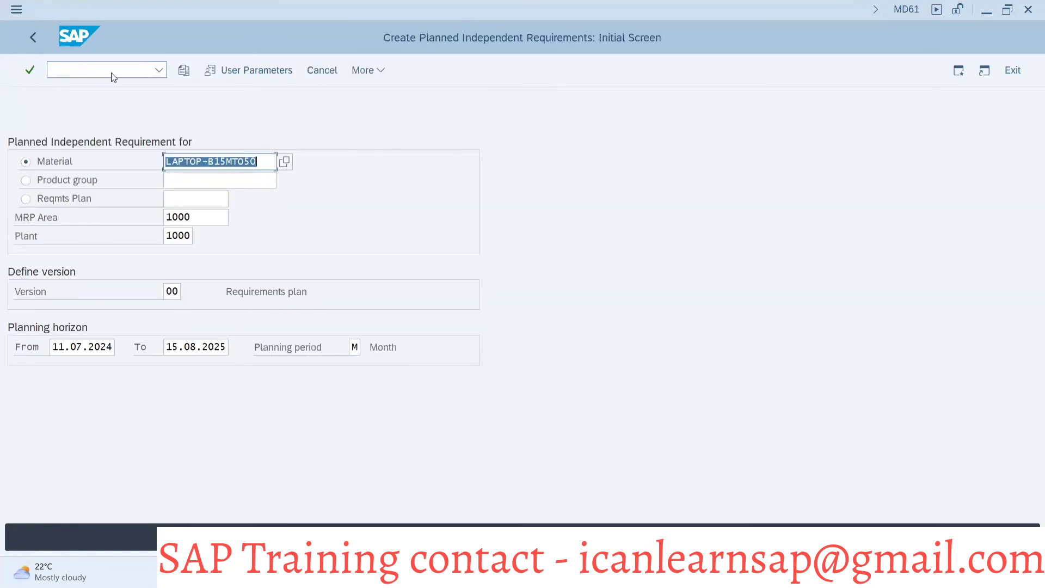
# Plan independent requirements for LAPTOP-B15MTO50 of 1000 in 07.2024, 2000 in 08.2024 and 3000 in 09.2024, and save them.
pyautogui.press('Return')
pyautogui.click(242, 201)
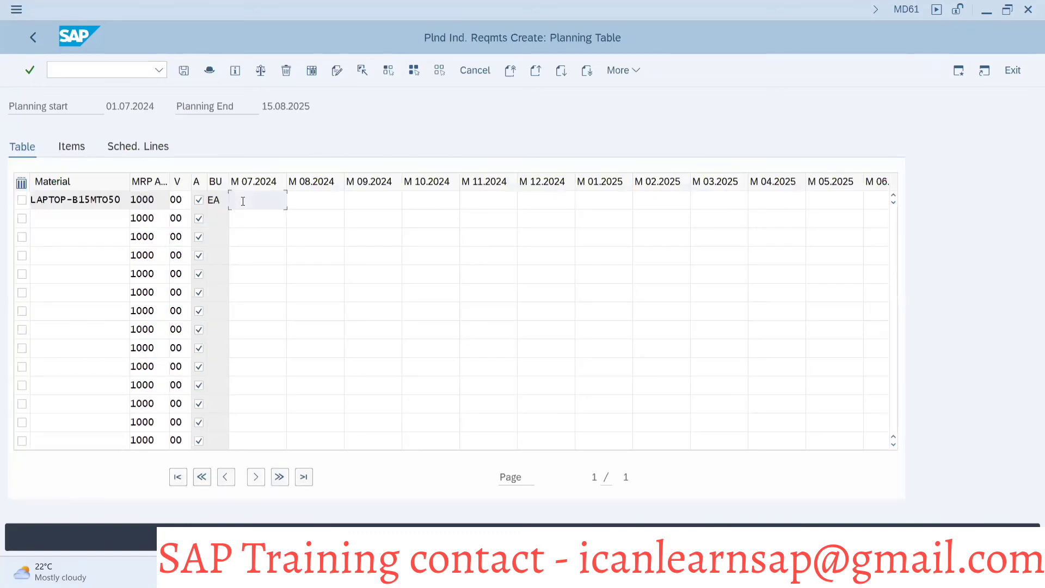
pyautogui.write('1000')
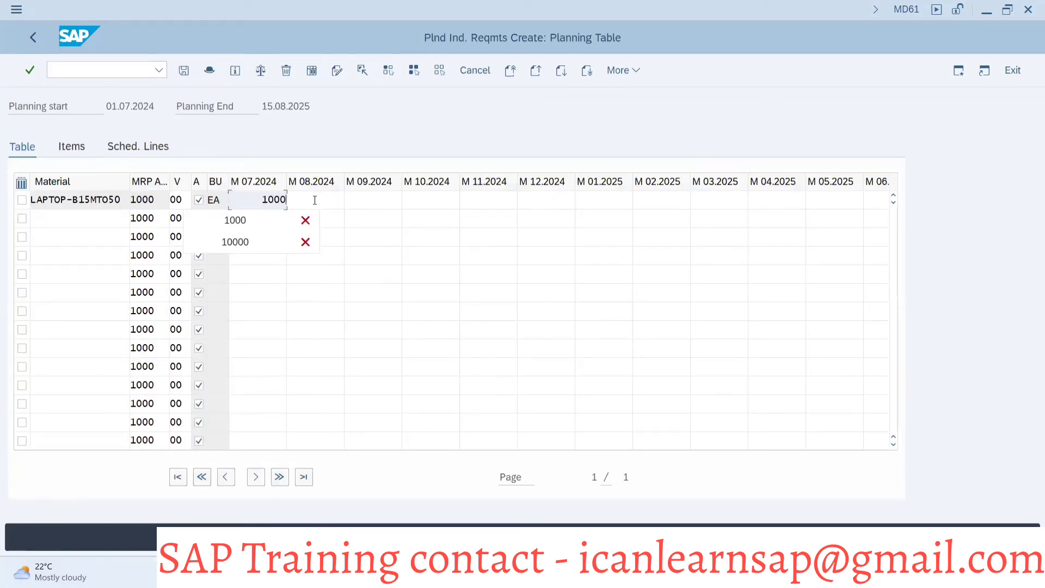
pyautogui.click(315, 200)
pyautogui.write('2000')
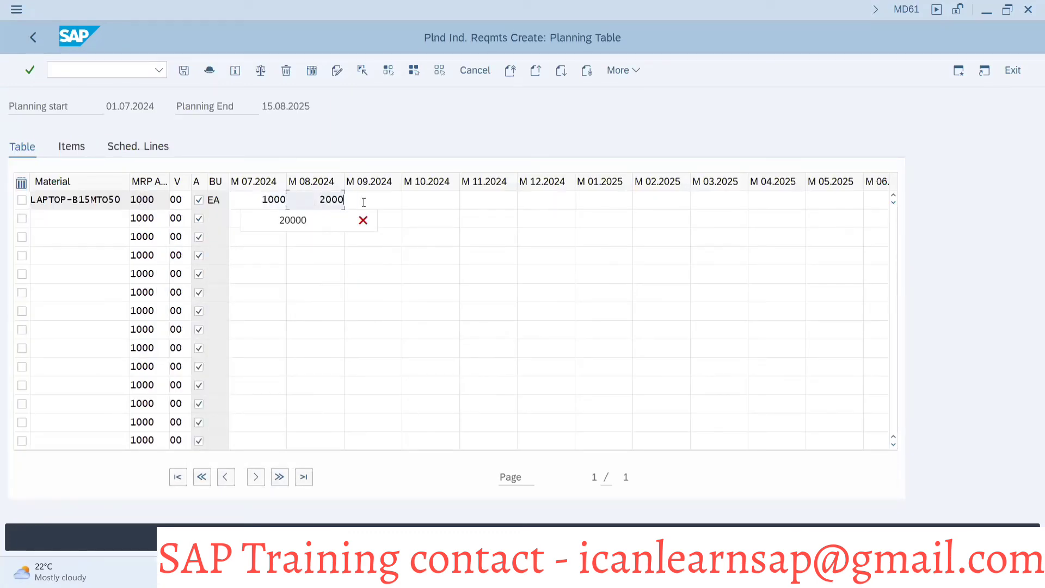
pyautogui.click(364, 202)
pyautogui.write('3000')
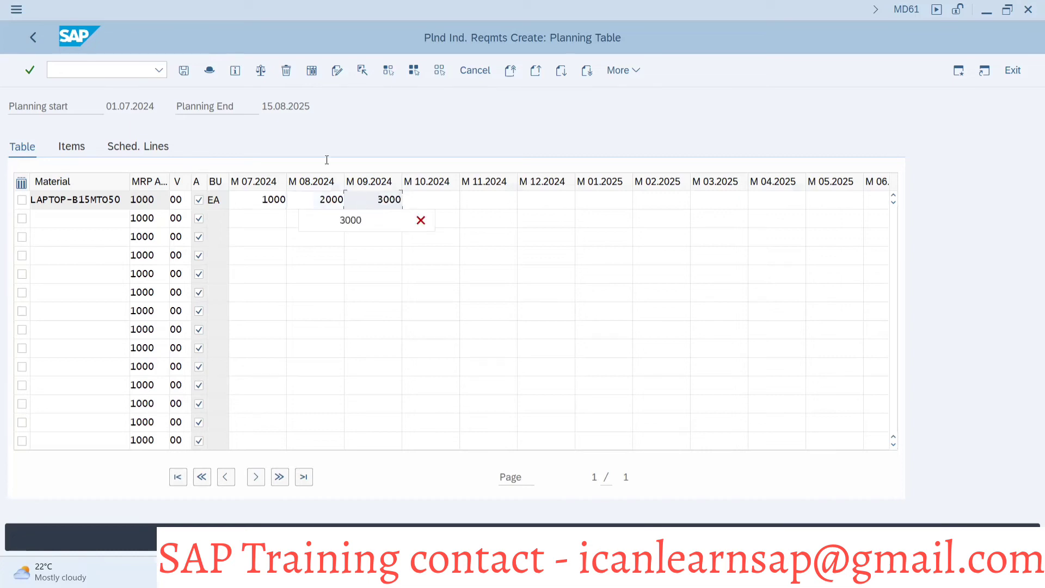
pyautogui.click(184, 71)
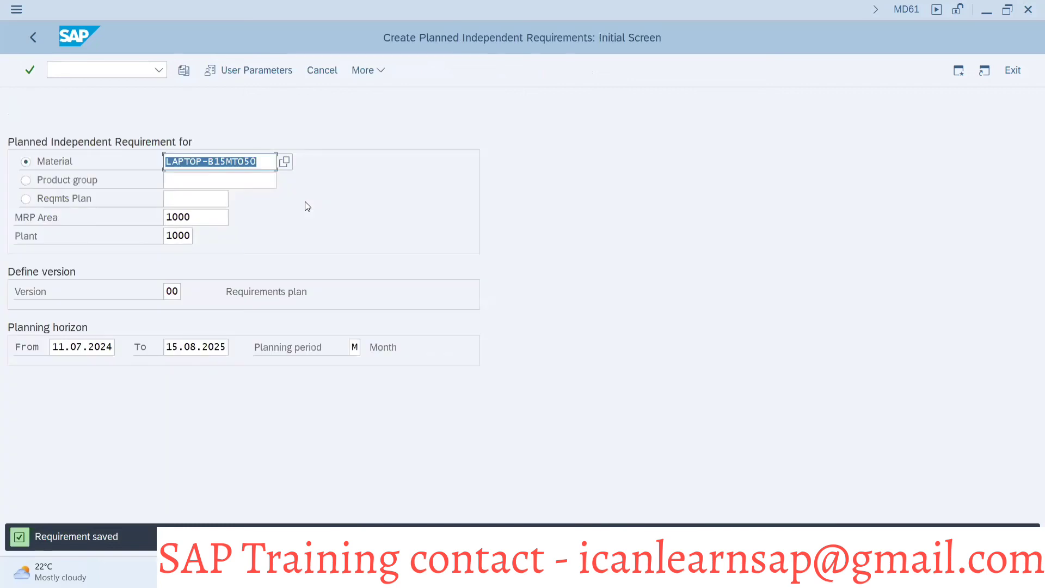
# Return to the MD04 stock/requirements list of LAPTOP-B15MTO50, accepting the proposed Zoom recording folder, and check the planned requirements.
pyautogui.hotkey('alt', 'Tab')
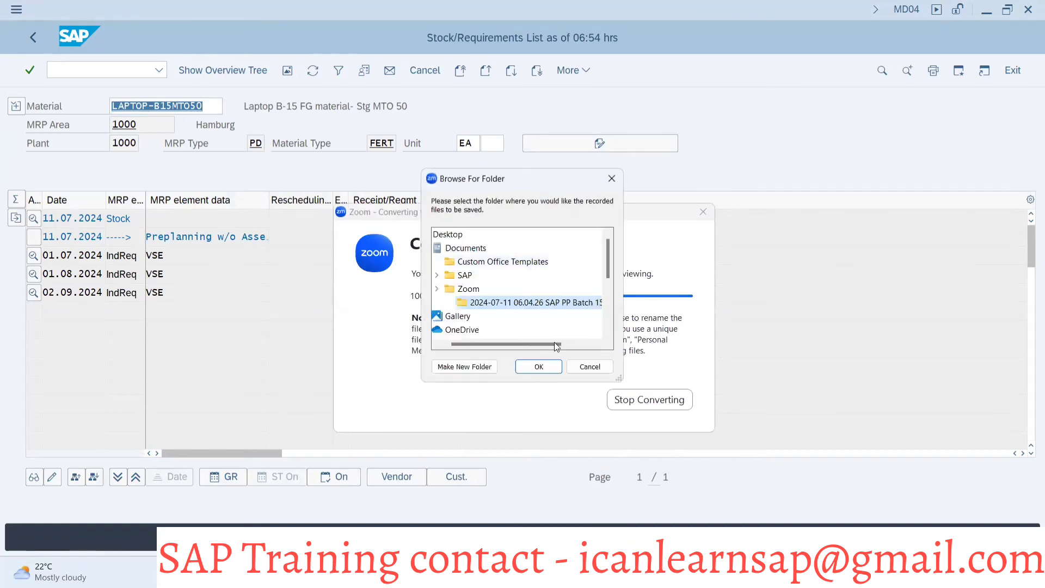
pyautogui.click(545, 363)
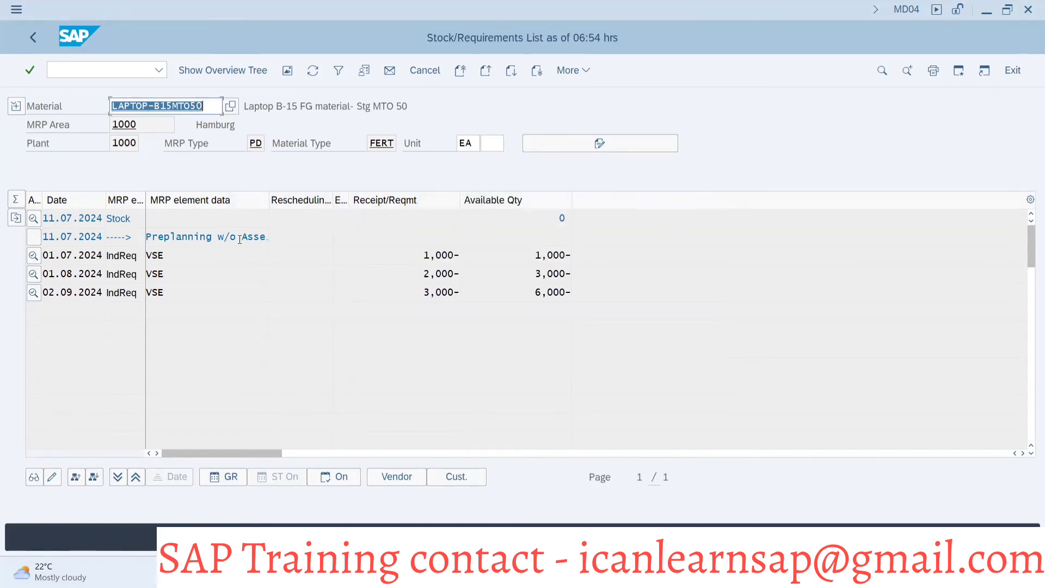
# Switch to the MD61 session and start transaction MD02 there with /nmd02.
pyautogui.hotkey('alt', 'Tab')
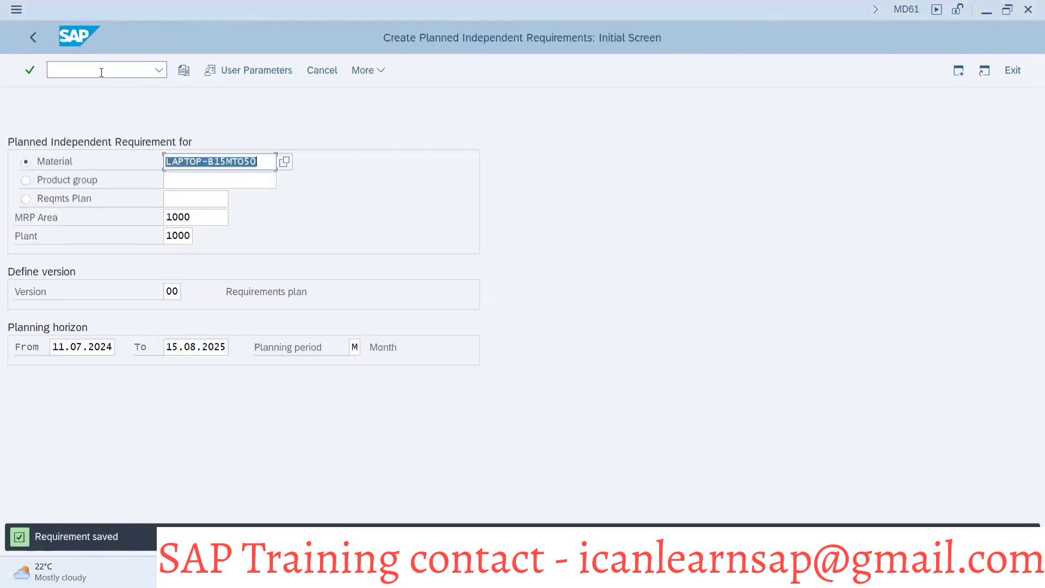
pyautogui.click(102, 71)
pyautogui.write('/')
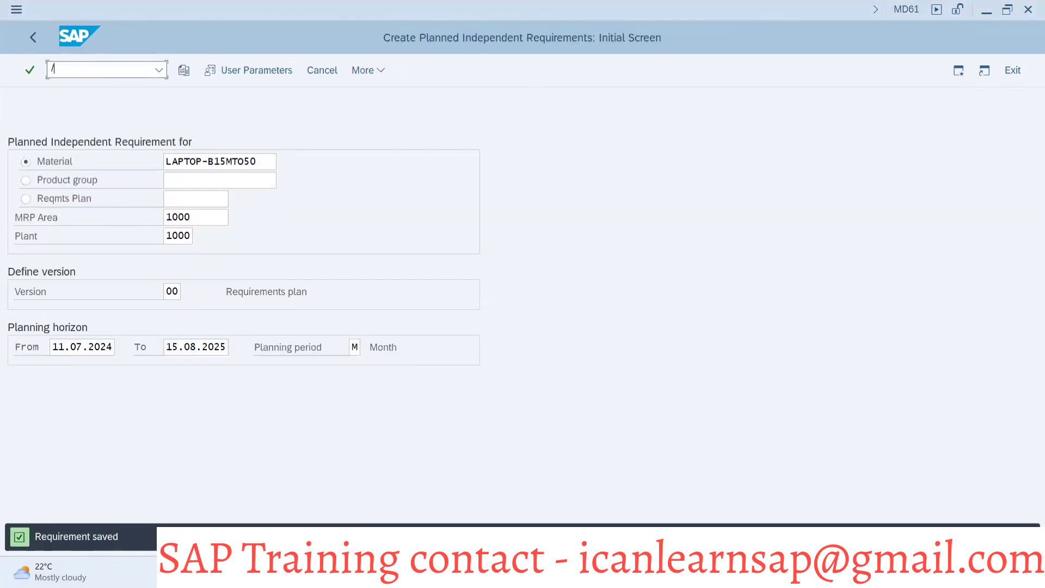
pyautogui.write('nmd02')
pyautogui.press('Return')
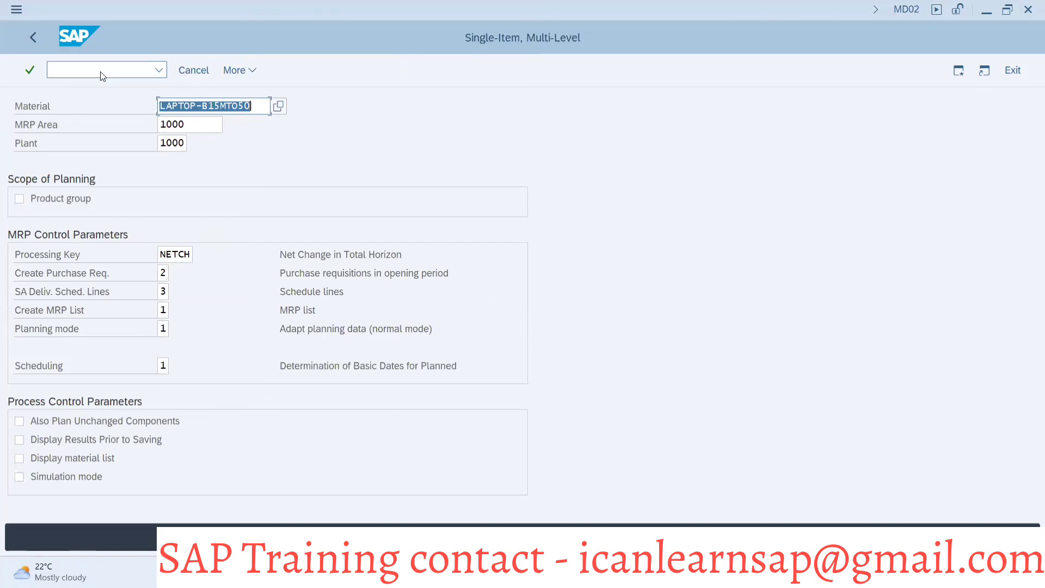
# Set planning mode to 3 and run single-item, multi-level MRP for LAPTOP-B15MTO50 in plant 1000.
pyautogui.click(163, 329)
pyautogui.press('BackSpace')
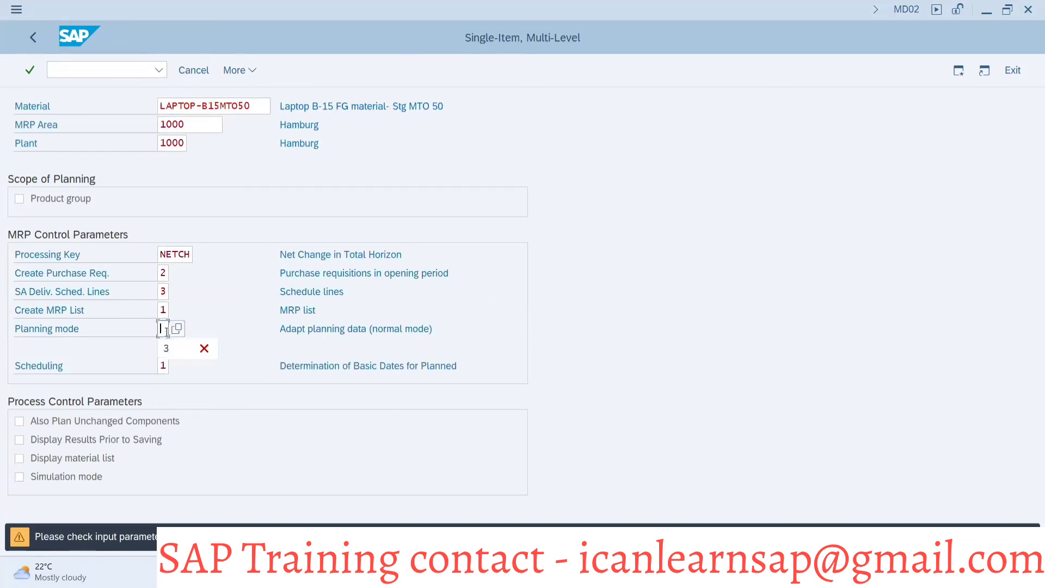
pyautogui.write('3')
pyautogui.press('Return')
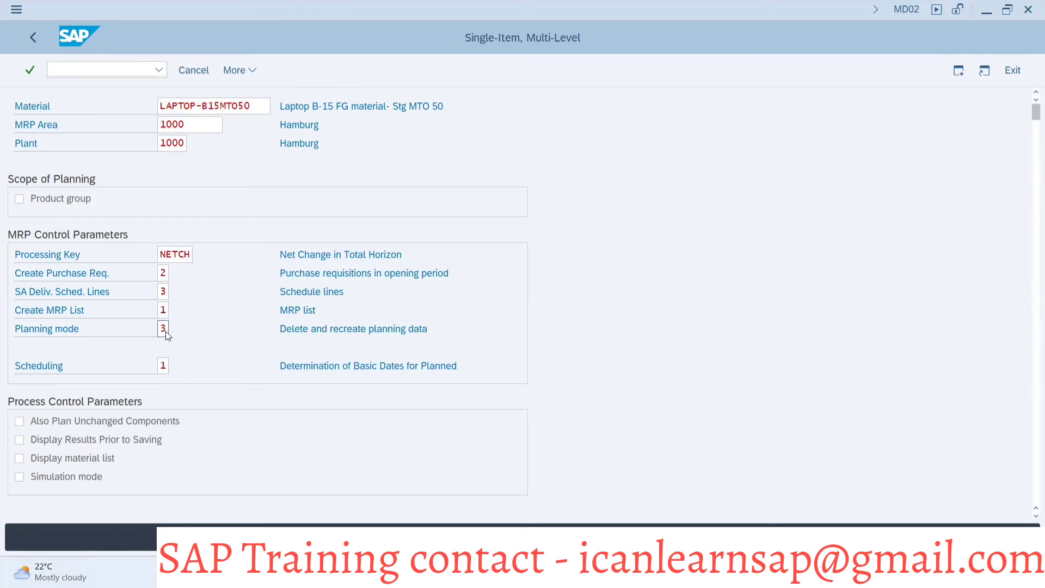
pyautogui.press('Return')
# Refresh the MD04 stock/requirements list of LAPTOP-B15MTO50 and examine the additional data of the planned order dated 01.07.2024.
pyautogui.hotkey('alt', 'Tab')
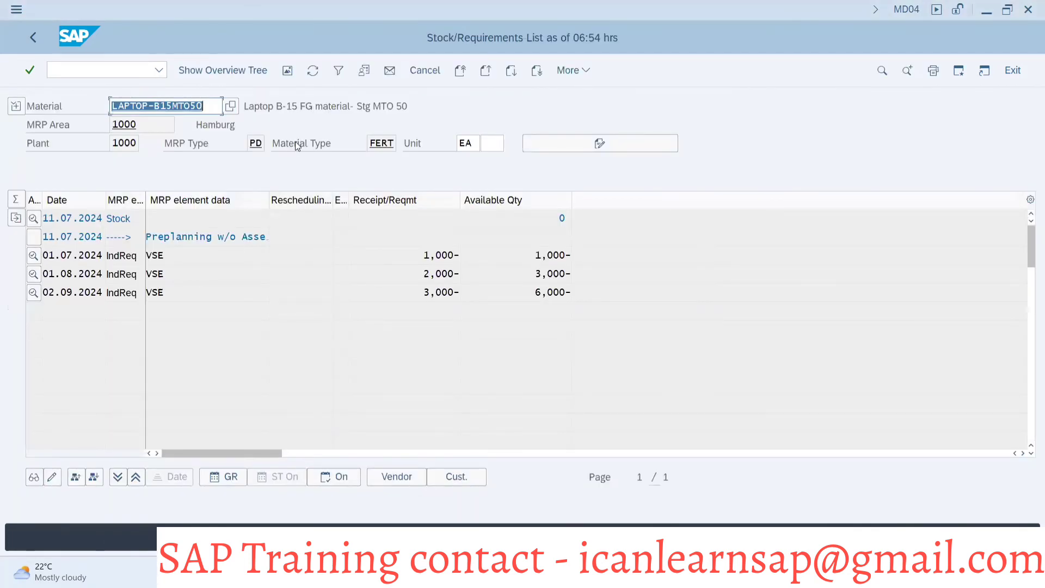
pyautogui.click(313, 69)
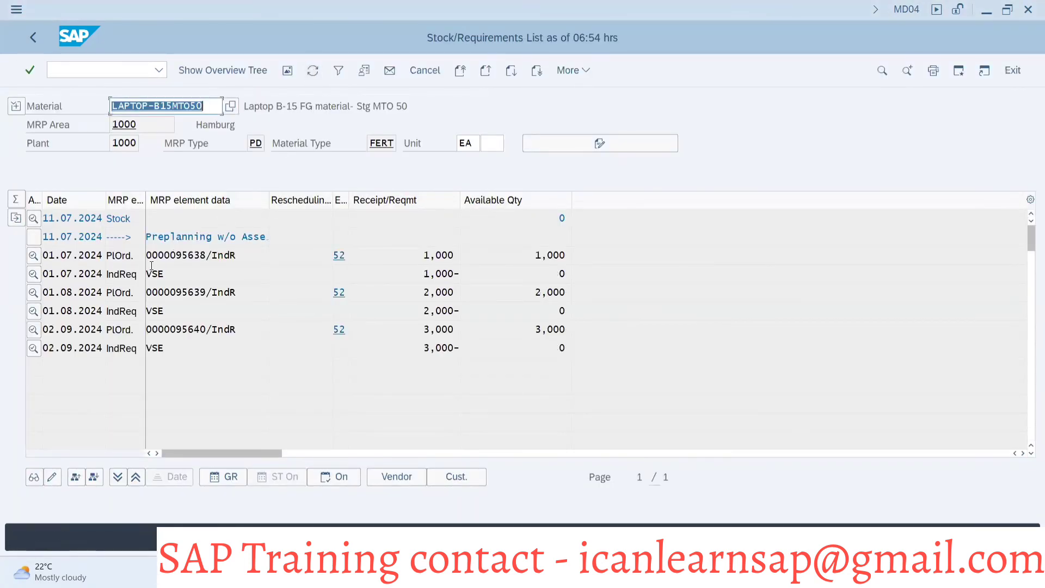
pyautogui.doubleClick(181, 254)
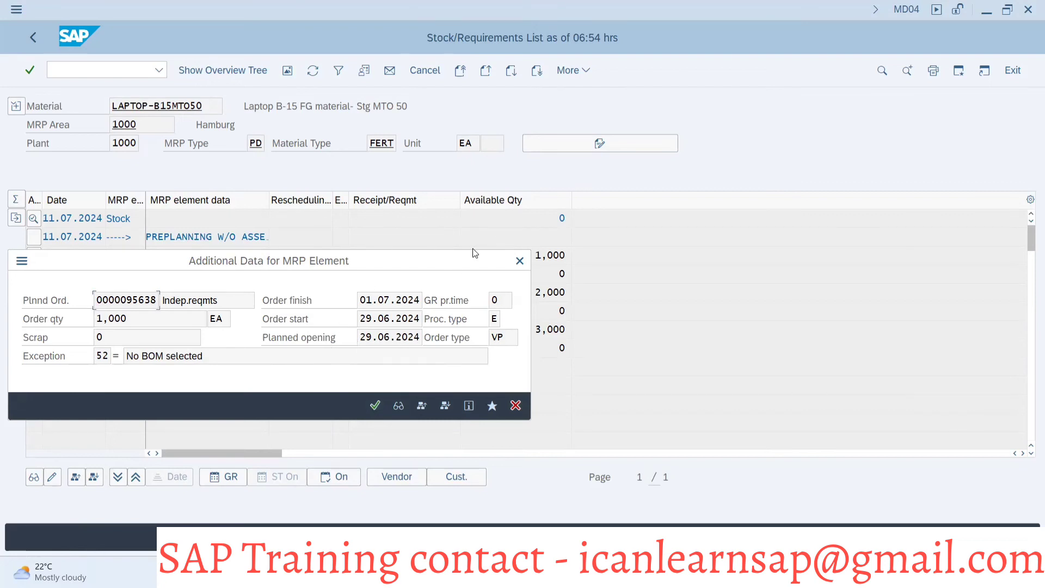
pyautogui.click(519, 261)
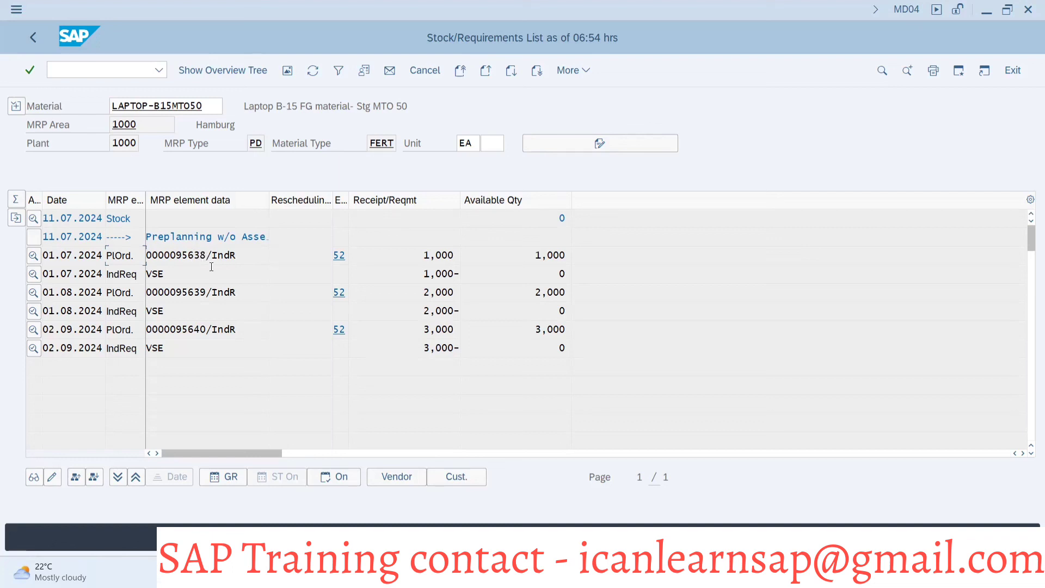
pyautogui.click(193, 257)
pyautogui.doubleClick(194, 257)
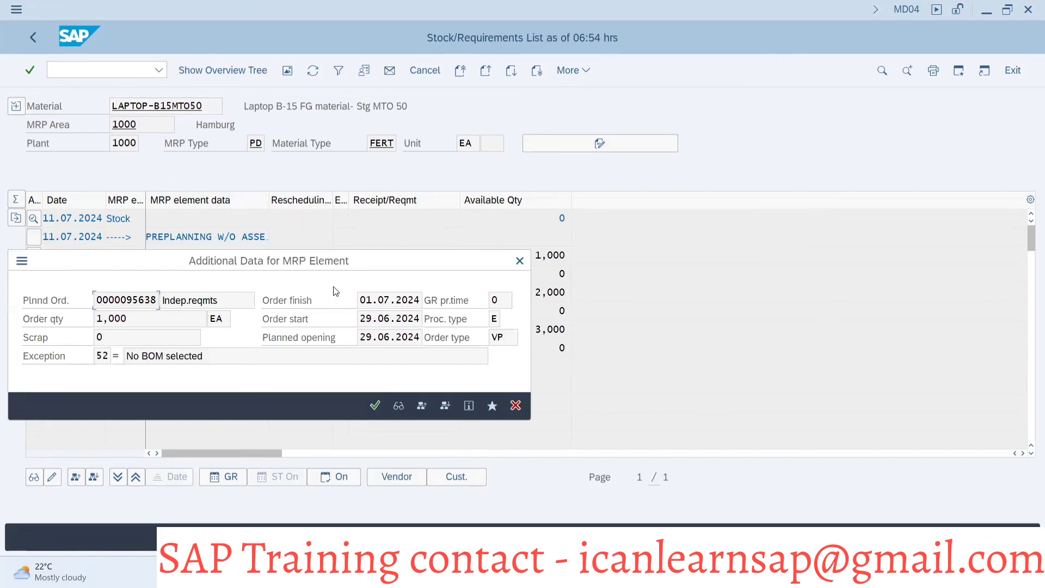
pyautogui.click(520, 261)
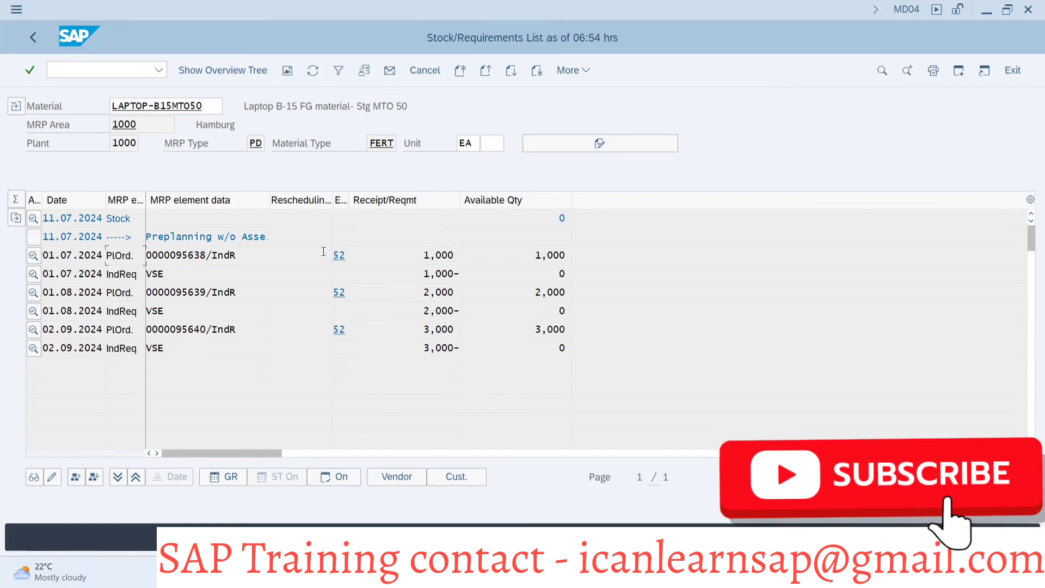
# Switch from the MD04 list to the PowerPoint slide on Planning without Final Assembly 50.
pyautogui.click(206, 111)
pyautogui.doubleClick(206, 111)
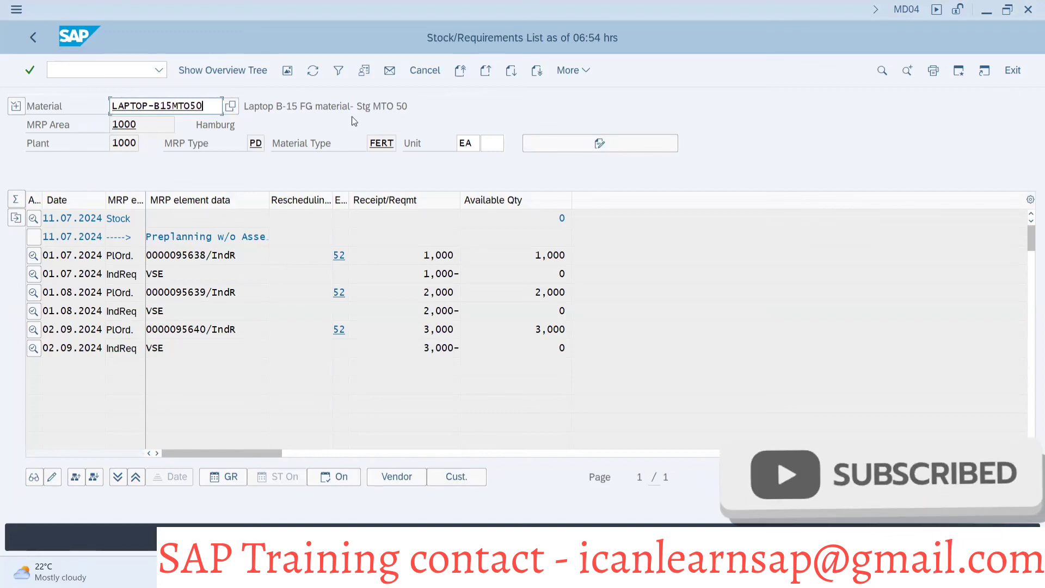
pyautogui.hotkey('alt', 'Tab')
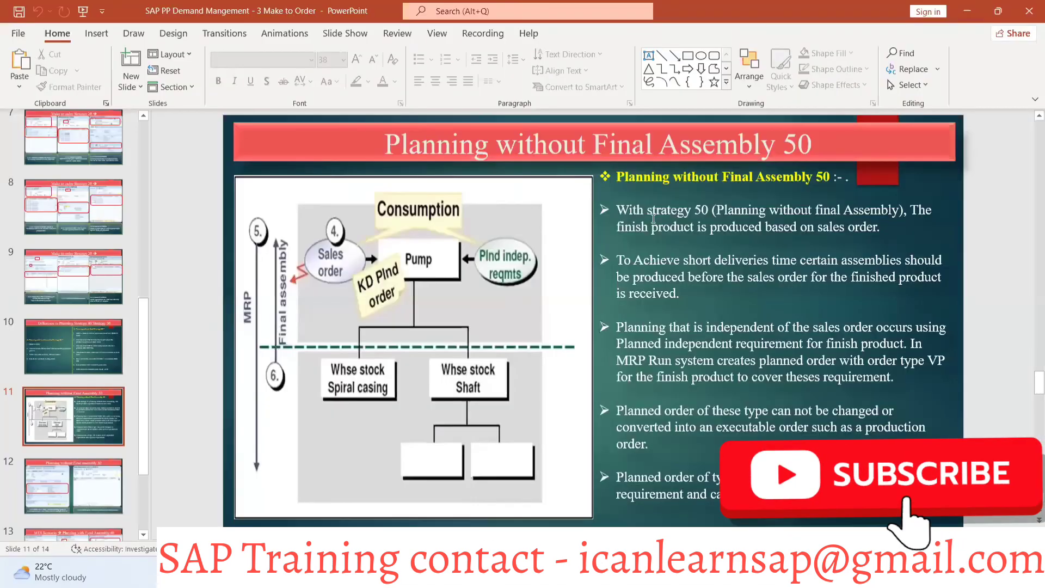